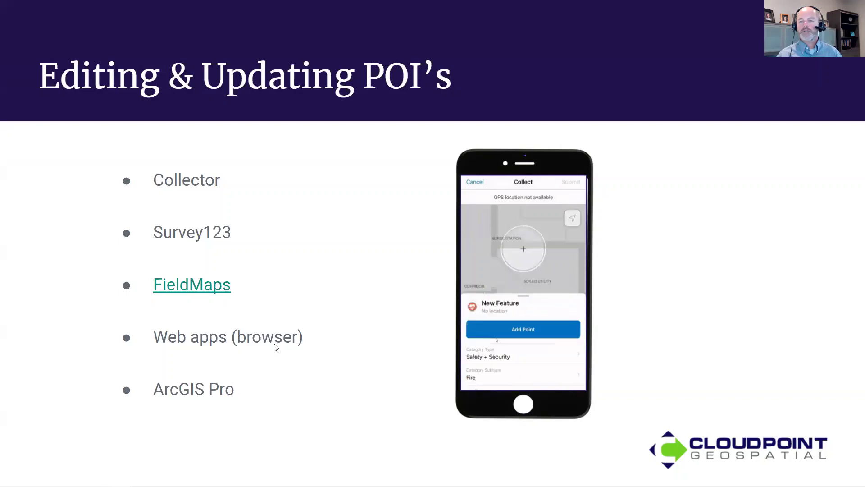
Advance through the ArcGIS Demonstrations and Webinars for Indoor Mapping slides, then exit the slideshow
key("Right")
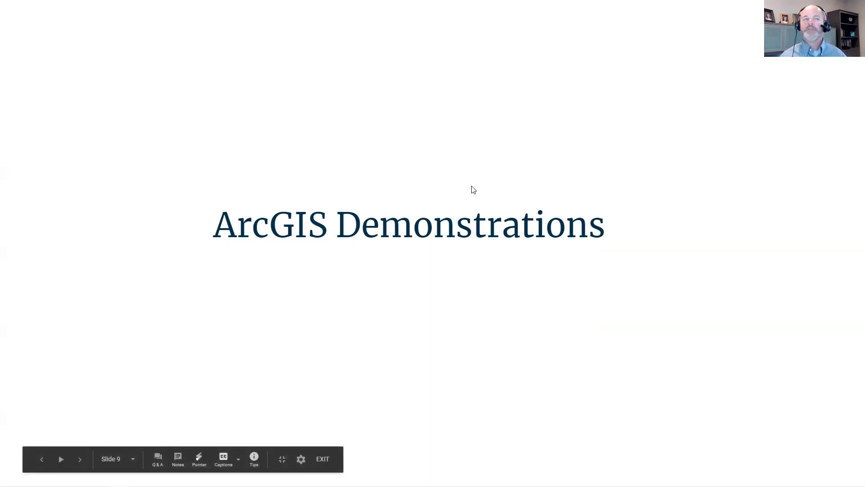
key("Right")
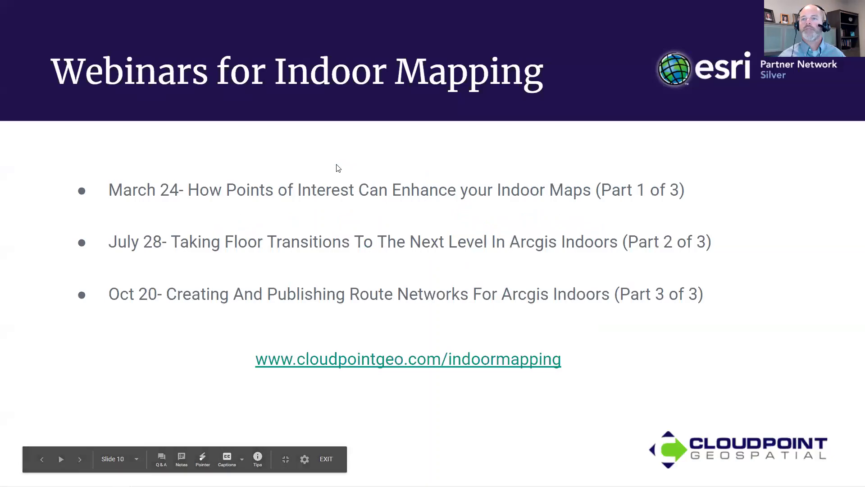
key("Escape")
Glance at the Points of Interest spreadsheet and portal content, then switch to ArcGIS Pro
left_click(171, 7)
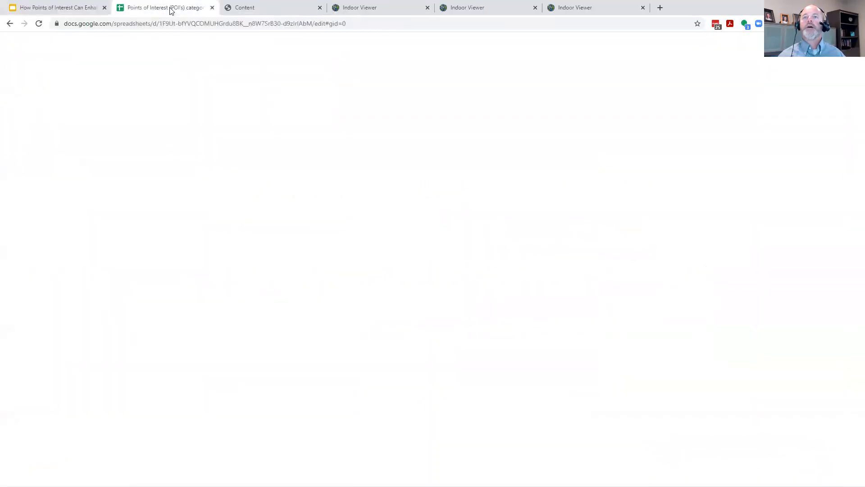
left_click(262, 9)
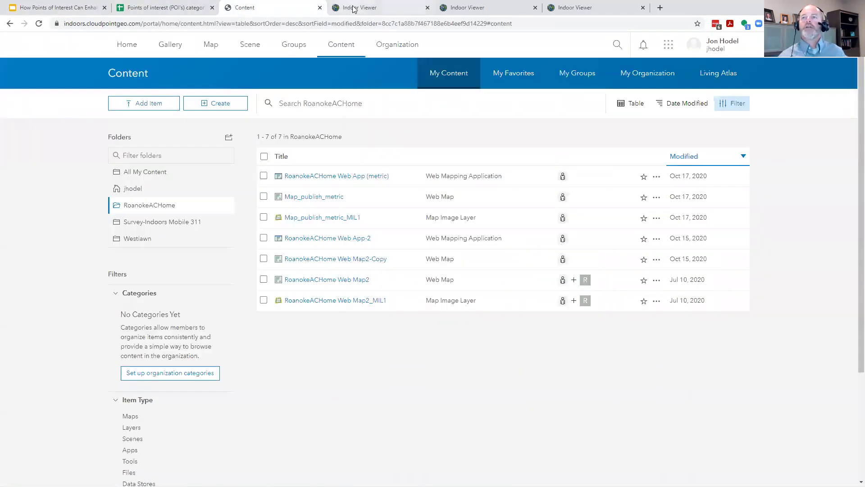
left_click(187, 477)
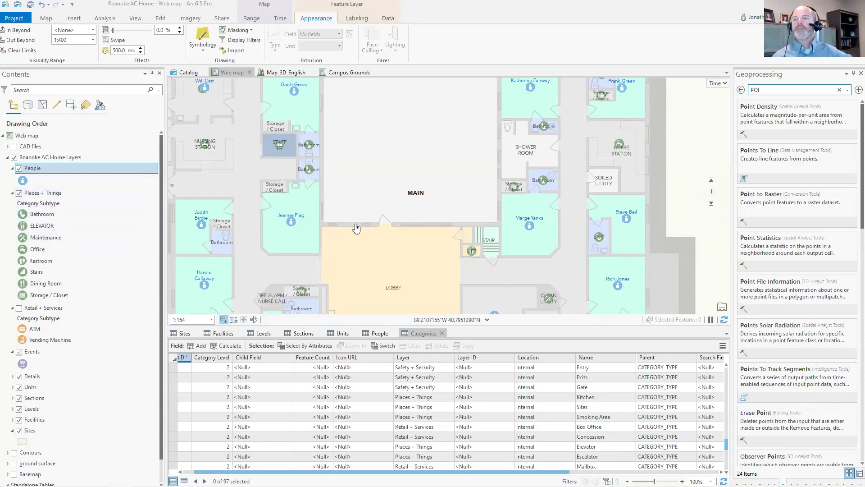
Zoom the floor plan out to 1:256, shrink the Categories table, and shift the map up
scroll(359, 228, "down", 2)
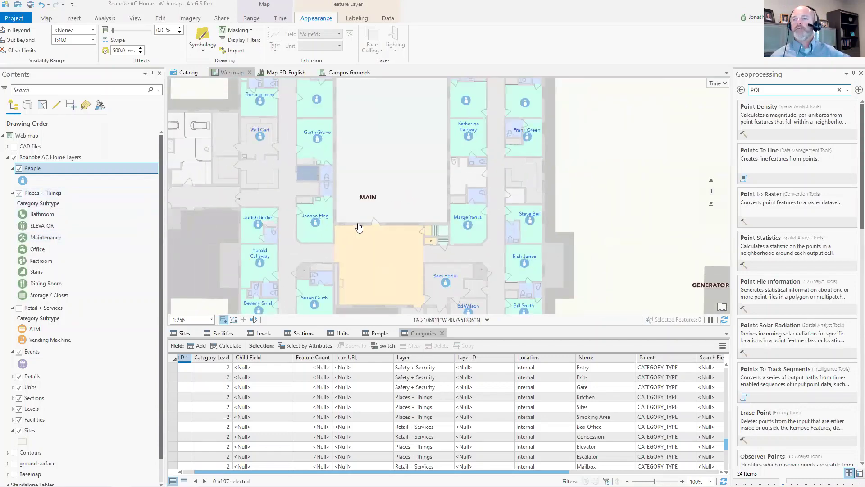
left_click_drag(405, 327, 406, 348)
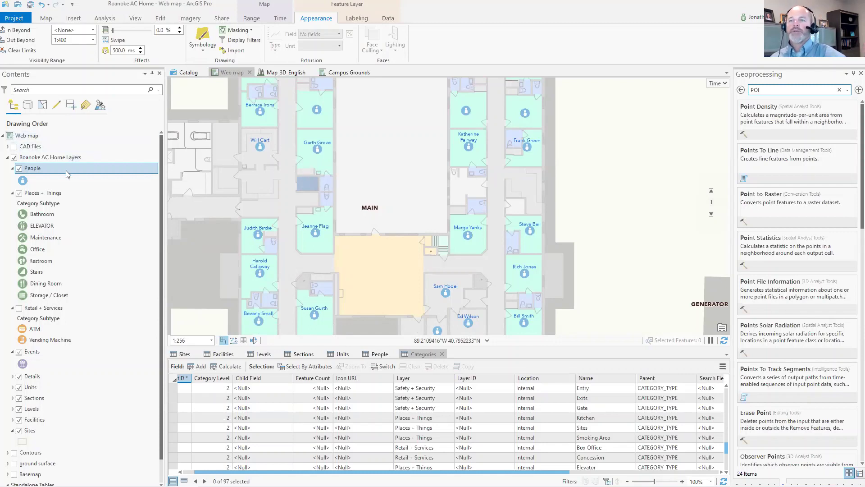
left_click_drag(320, 191, 324, 168)
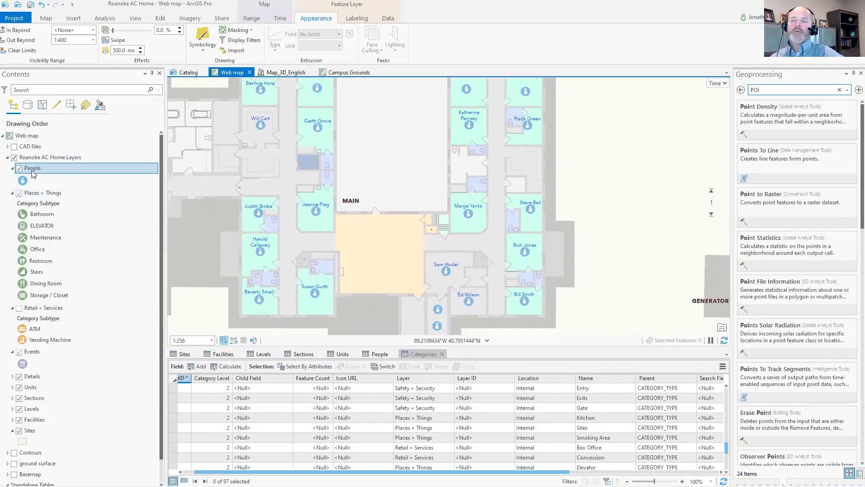
Show the People table's 41 records and check the layer's source is the PointsOfInterest feature class
left_click(376, 356)
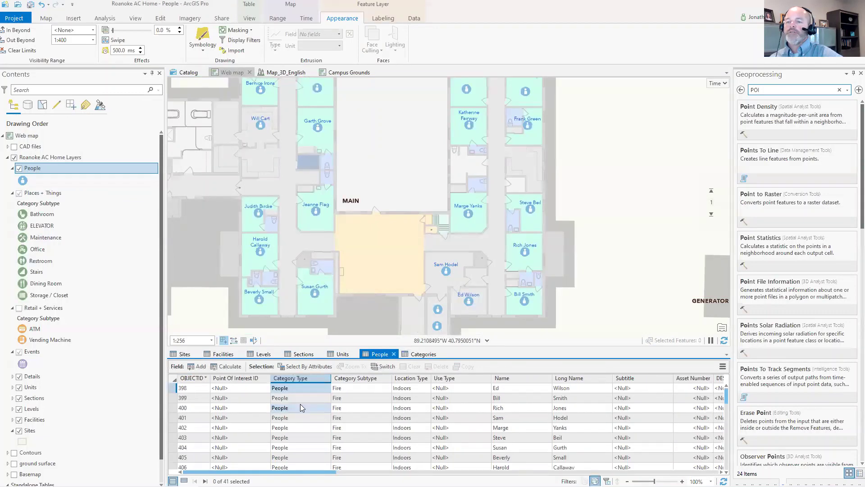
right_click(30, 170)
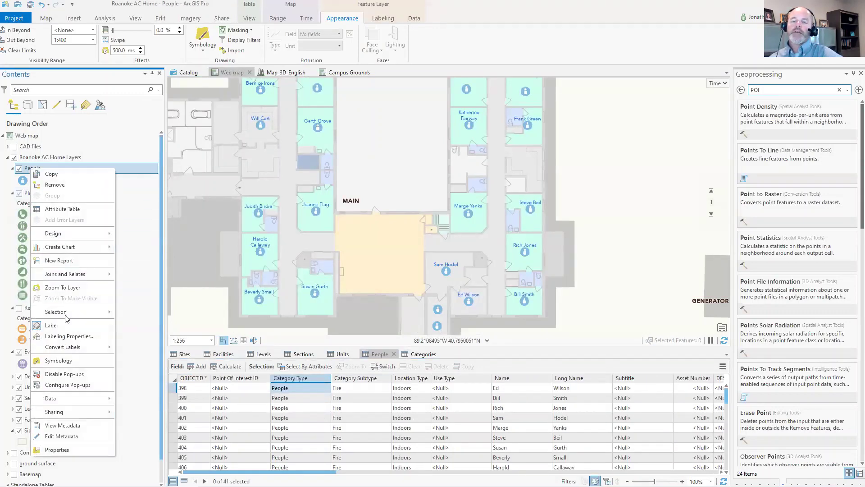
left_click(63, 449)
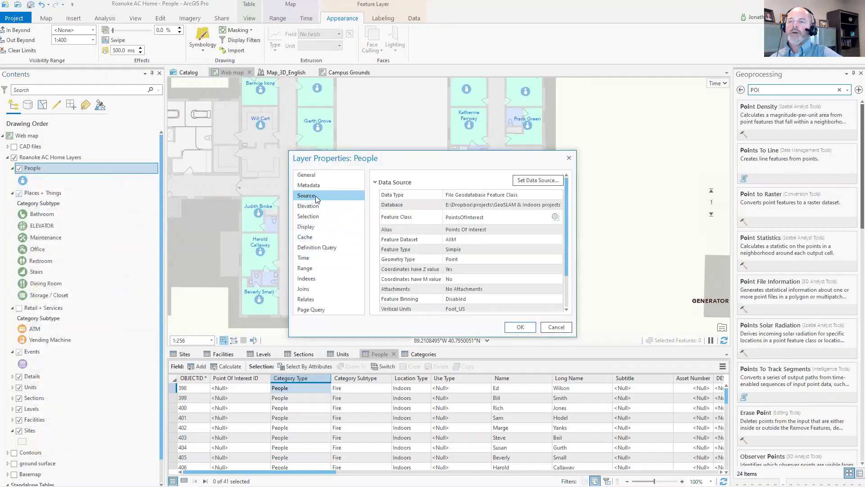
double_click(451, 216)
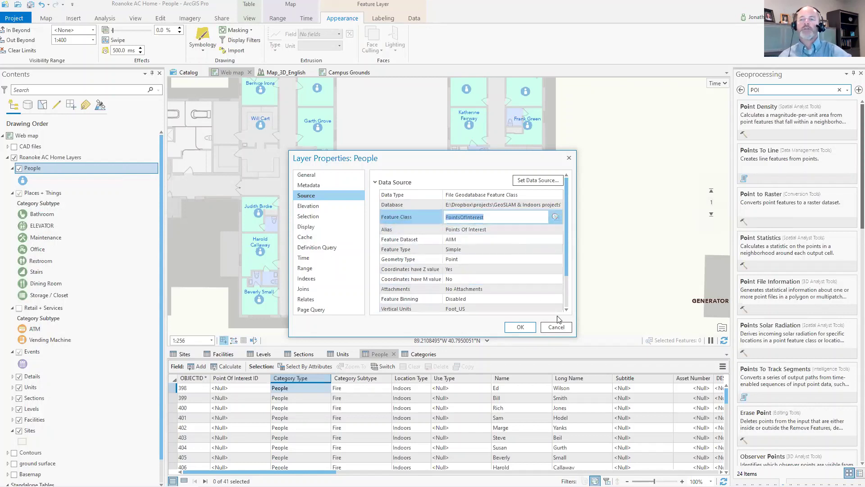
left_click(546, 329)
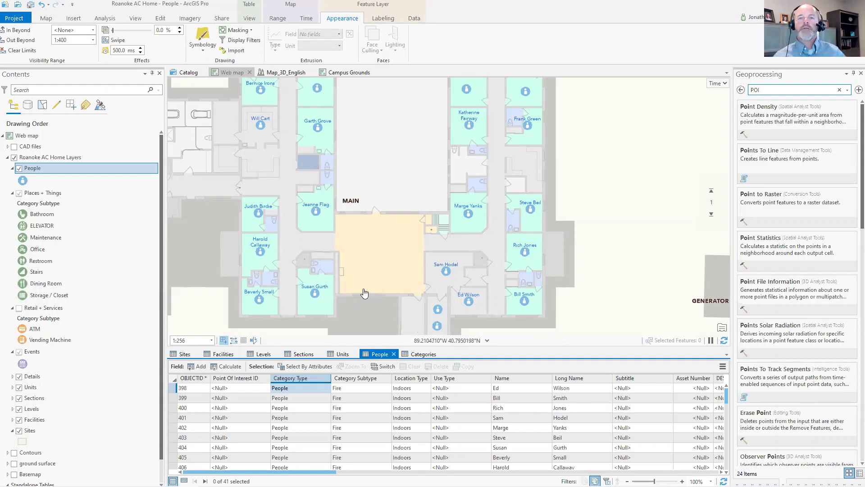
right_click(49, 170)
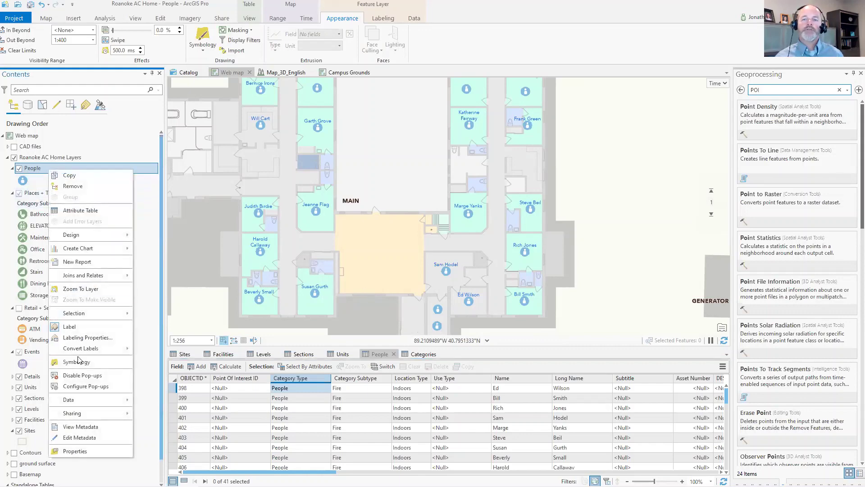
left_click(74, 451)
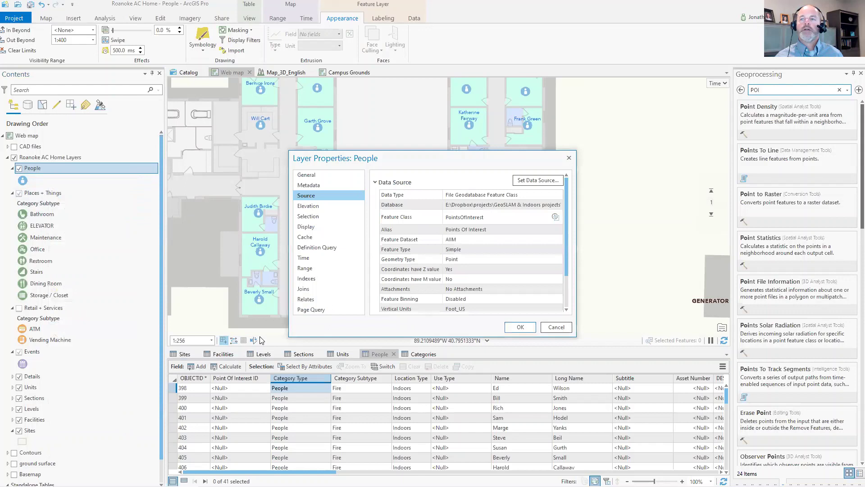
left_click(315, 244)
mouse_move(396, 209)
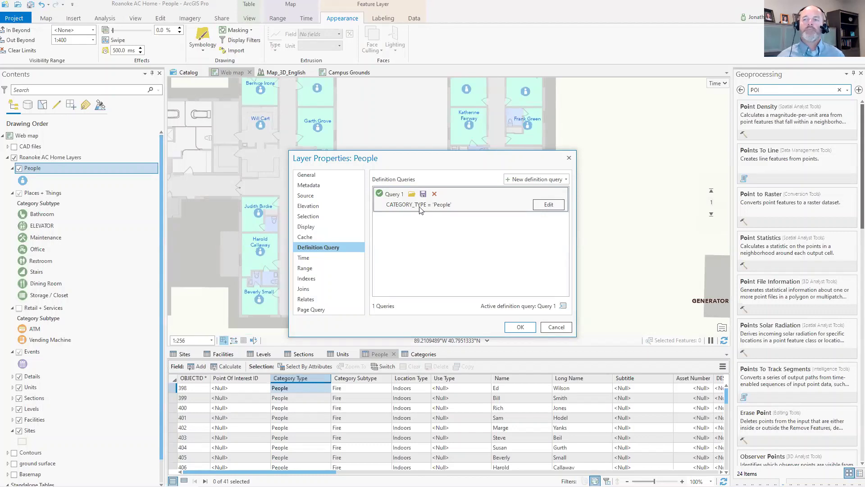
left_click(550, 327)
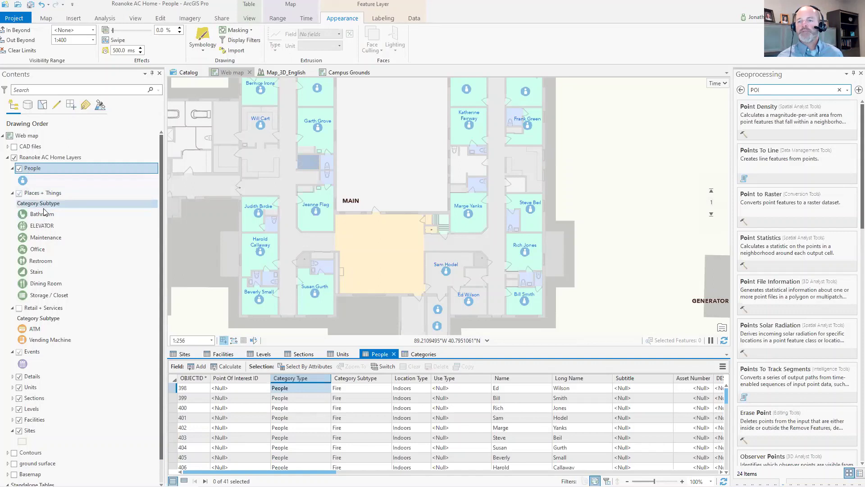
left_click(40, 195)
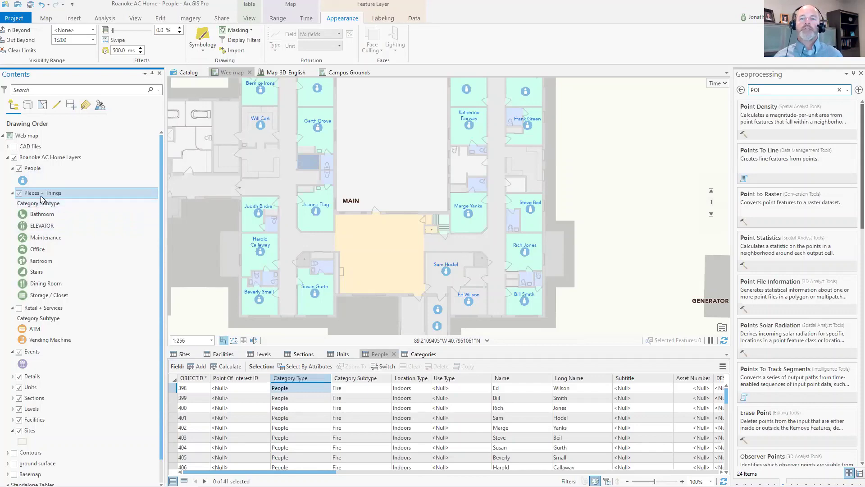
right_click(41, 195)
left_click(68, 477)
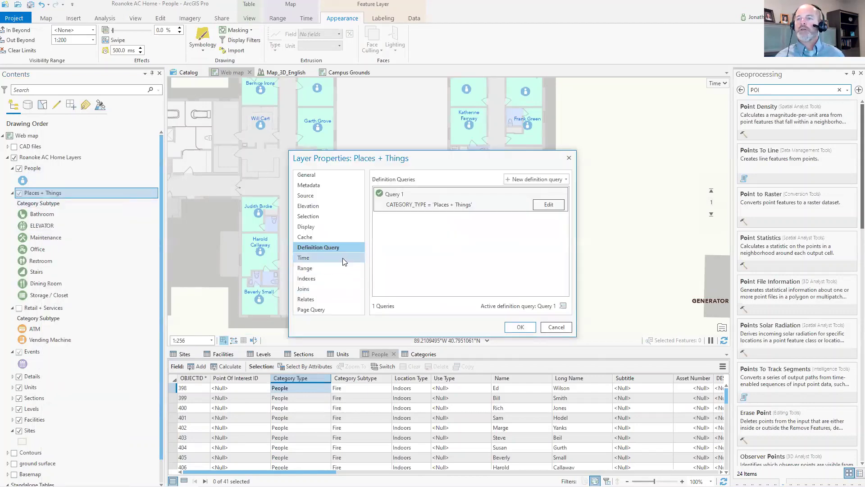
left_click(310, 195)
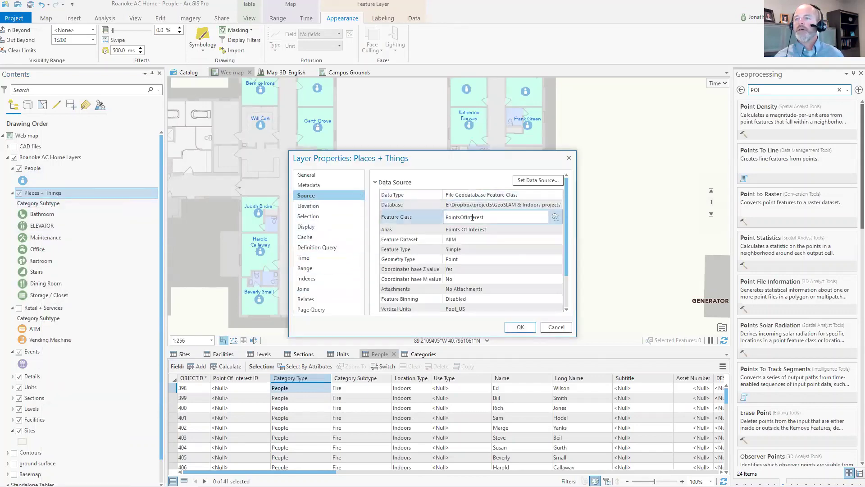
left_click(322, 248)
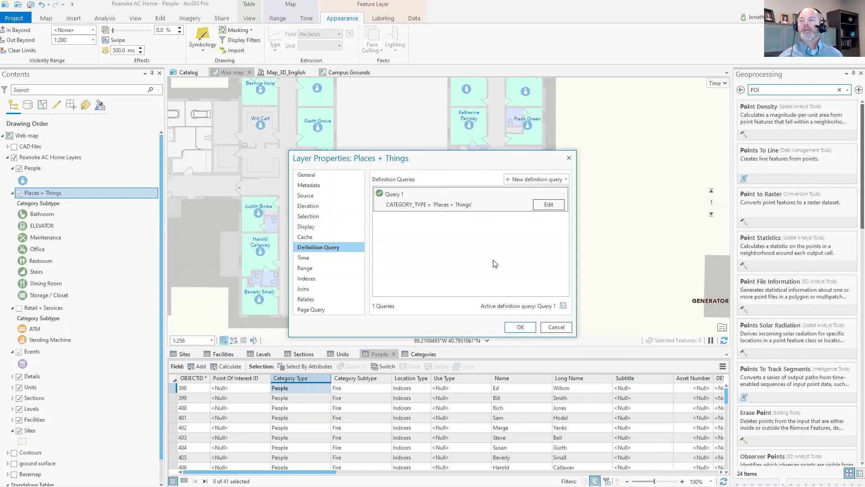
left_click(550, 329)
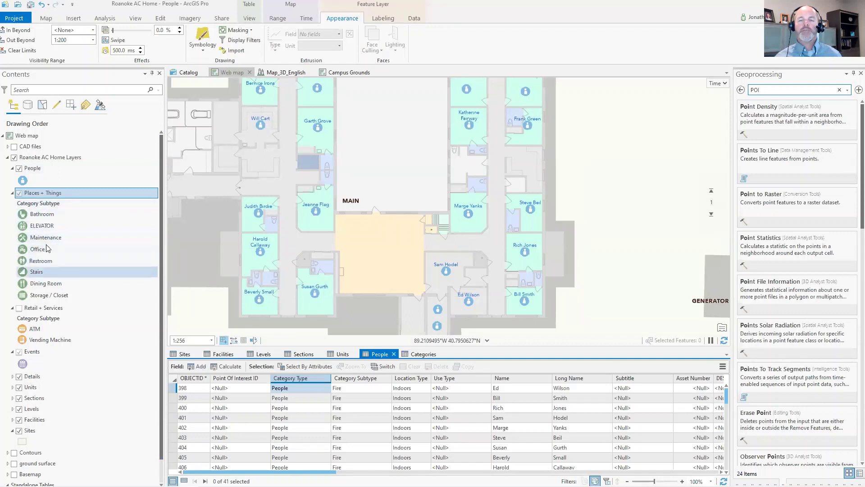
Select the Events layer and pan the floor plan up to reveal the southern rooms
scroll(47, 265, "down", 1)
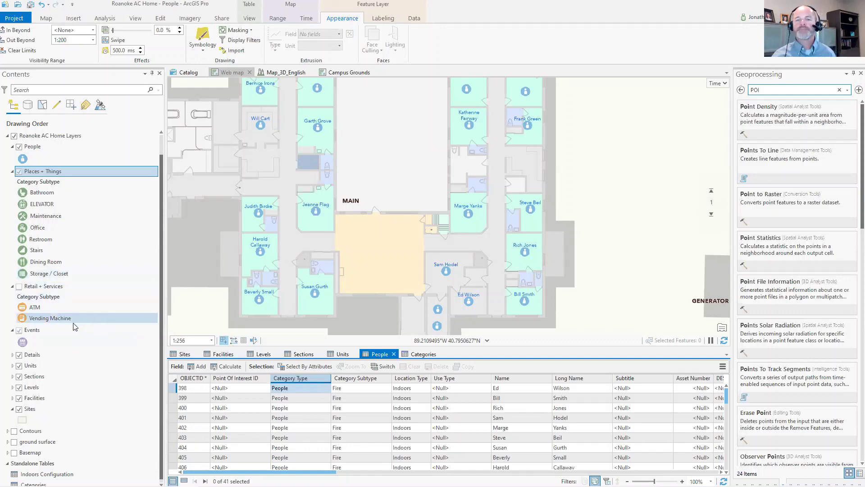
left_click(40, 328)
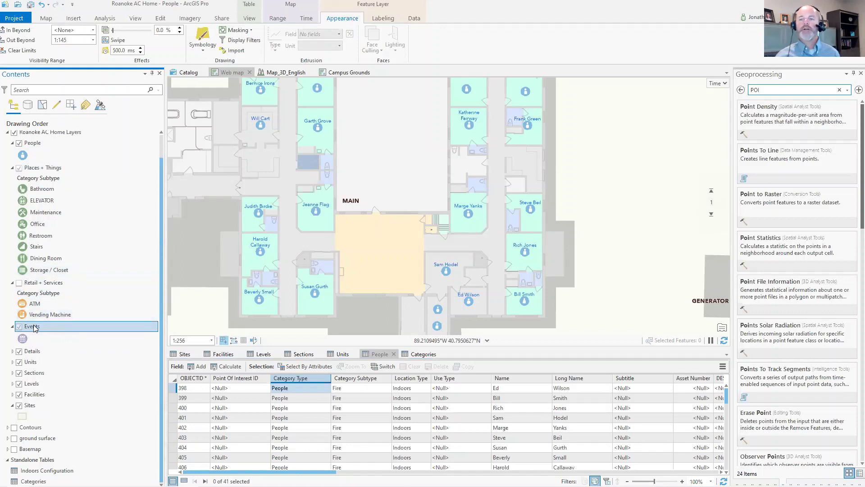
left_click(341, 198)
left_click_drag(344, 191, 348, 161)
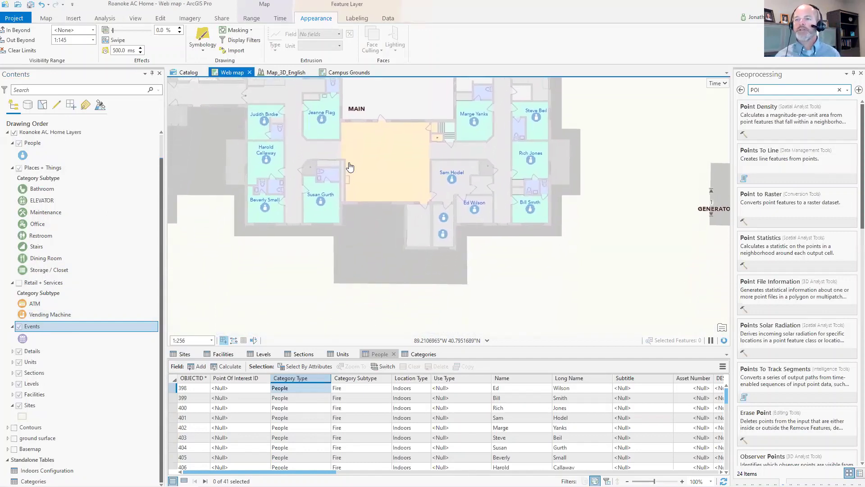
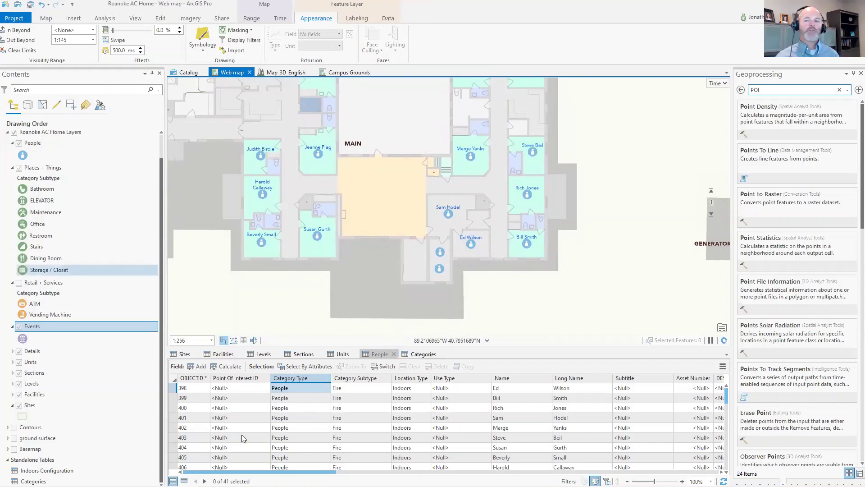
Bring the Memorials 69px PNG icon folder (blank, crypt, crypts, grave, niche) over the map
mouse_move(113, 485)
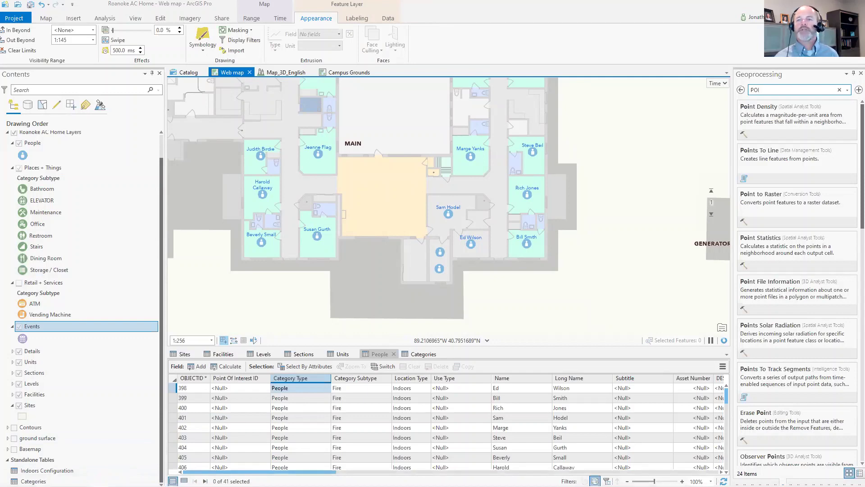
key("alt+Tab")
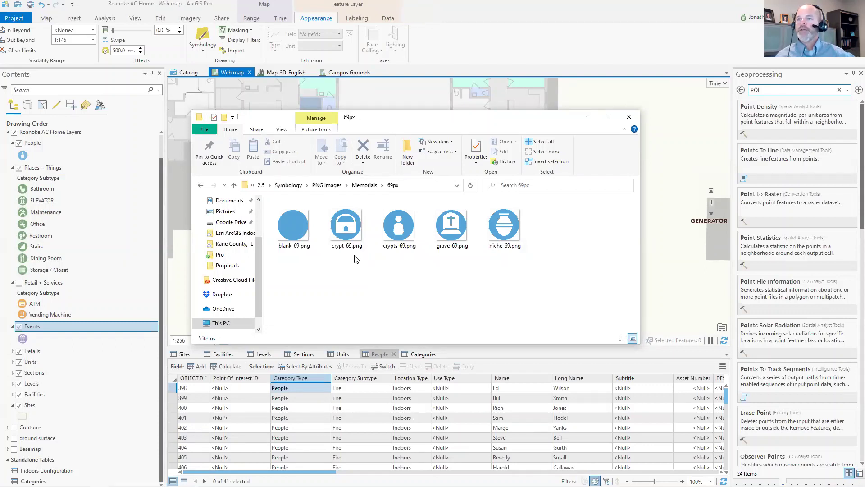
left_click(421, 186)
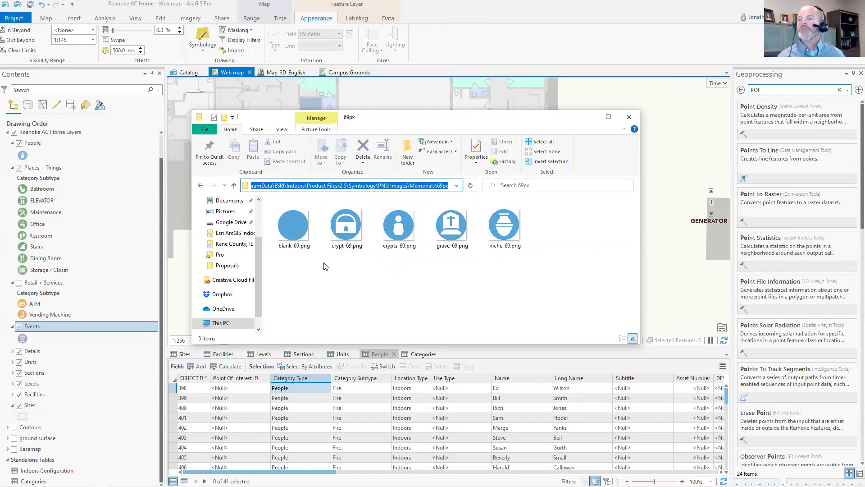
left_click(392, 185)
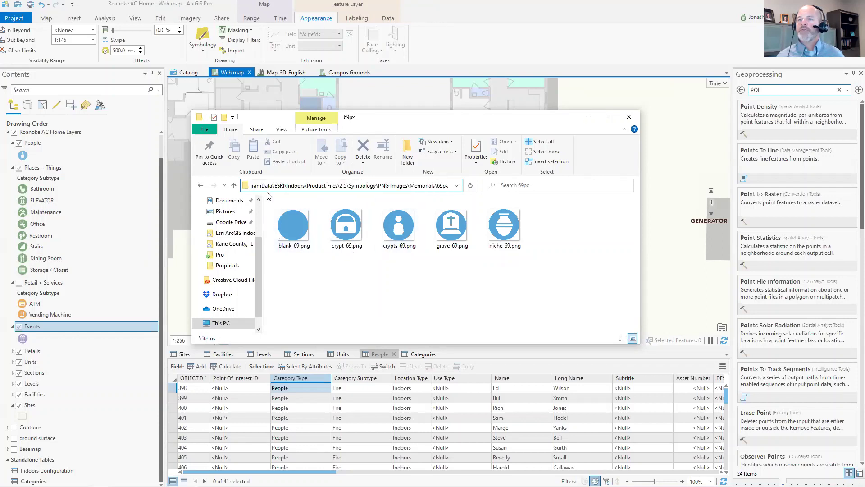
left_click(234, 185)
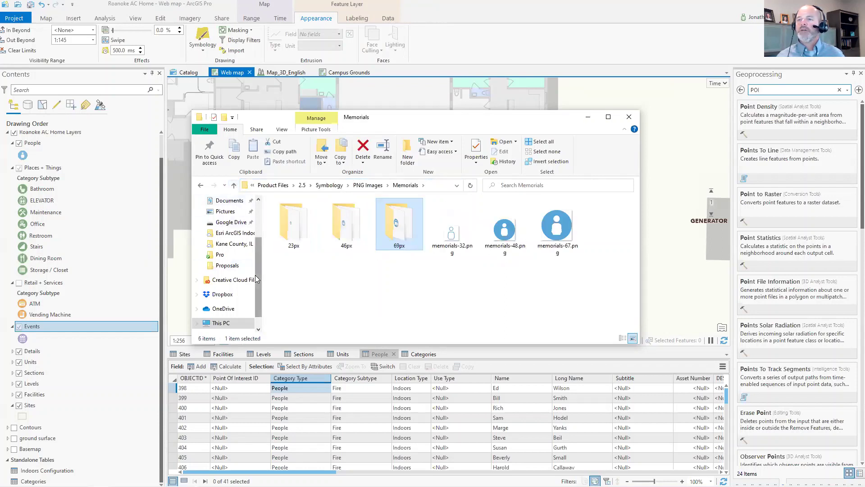
left_click(233, 185)
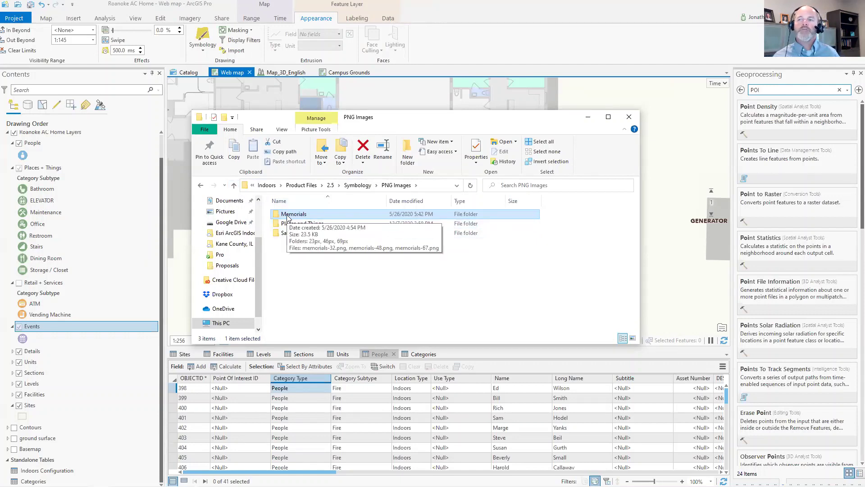
double_click(288, 216)
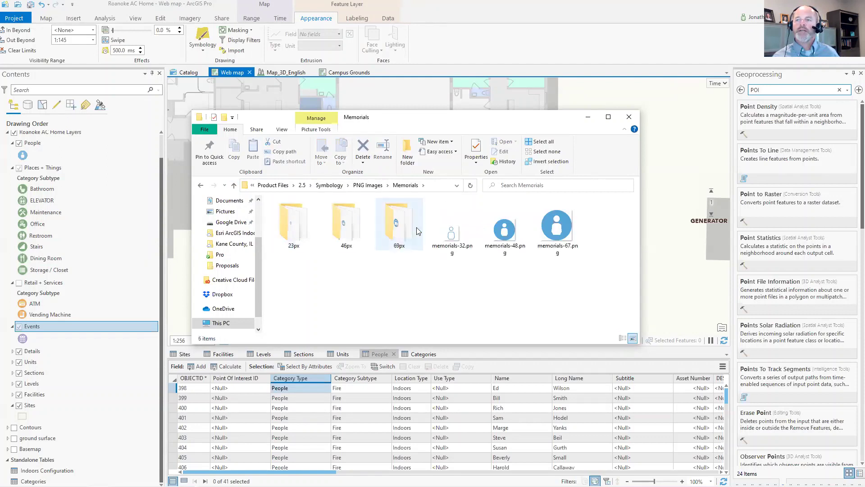
double_click(397, 232)
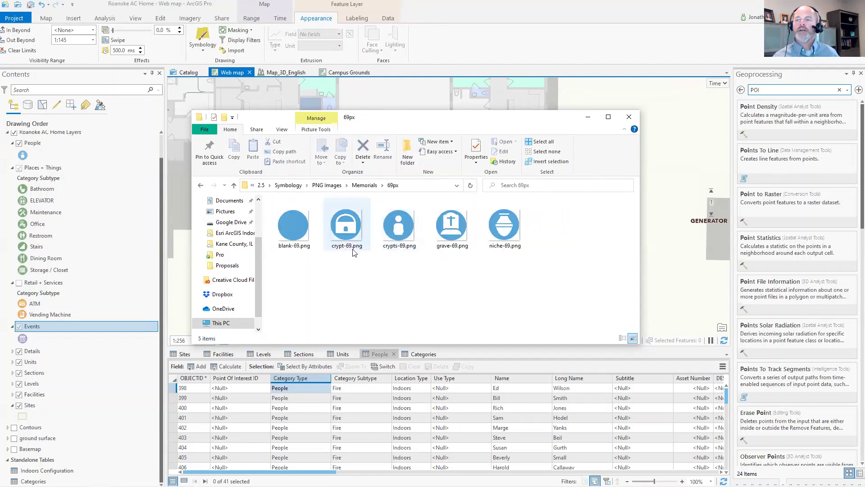
left_click(350, 244)
left_click(405, 235)
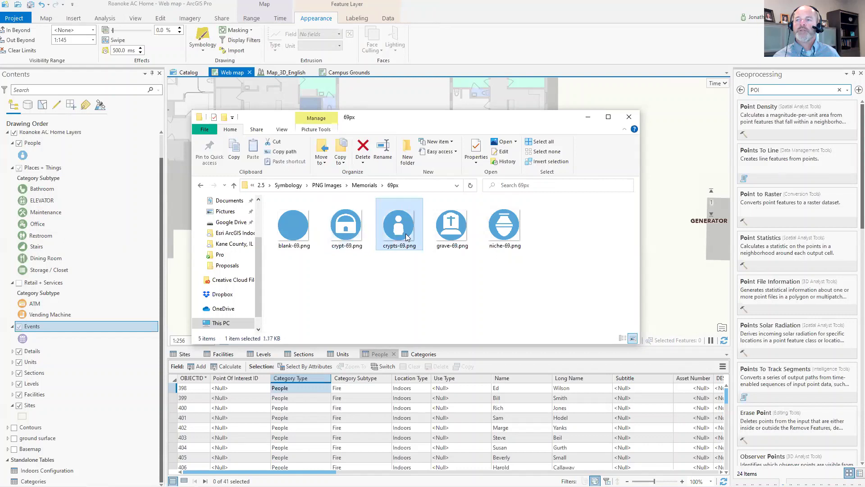
left_click(448, 240)
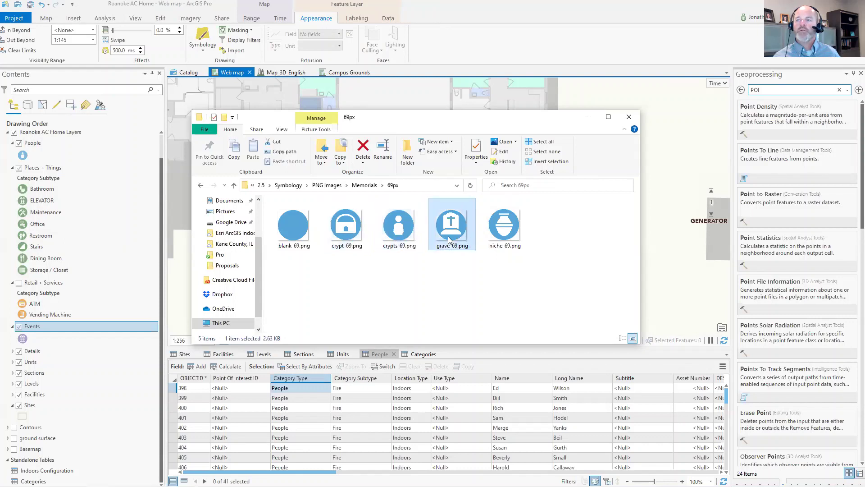
left_click(505, 241)
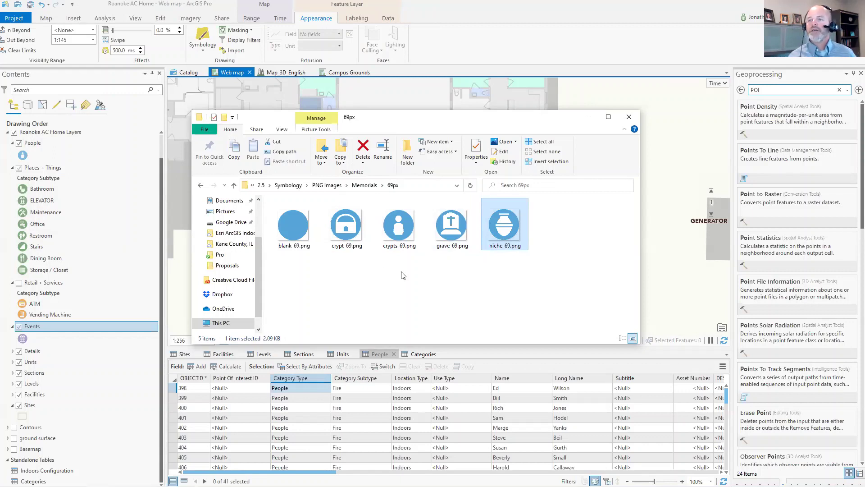
left_click(305, 236)
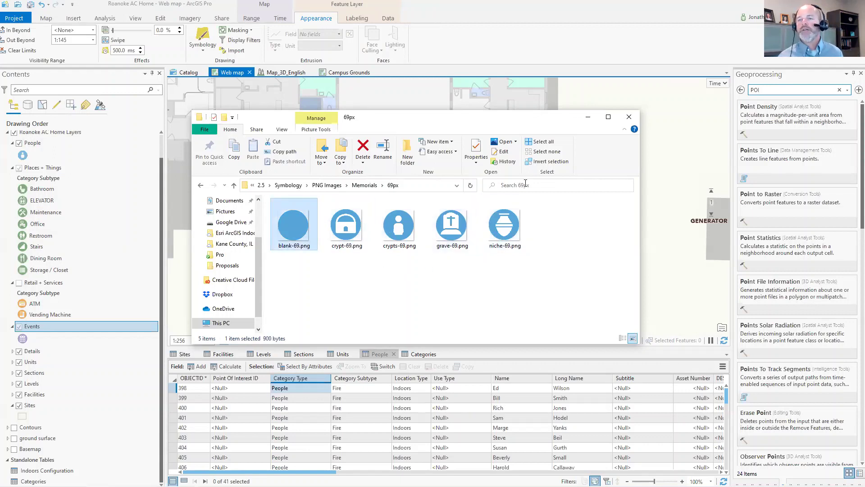
Minimize the icon folder and show the CAD linework over the floor plan
left_click(587, 117)
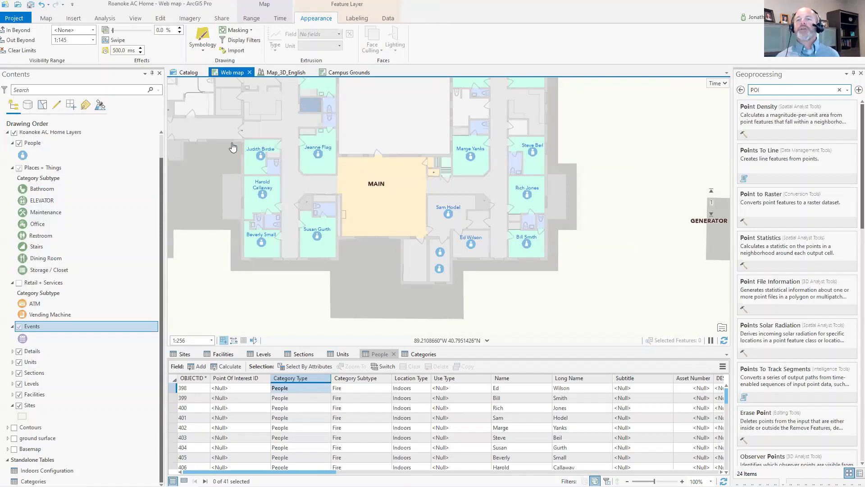
scroll(49, 246, "up", 1)
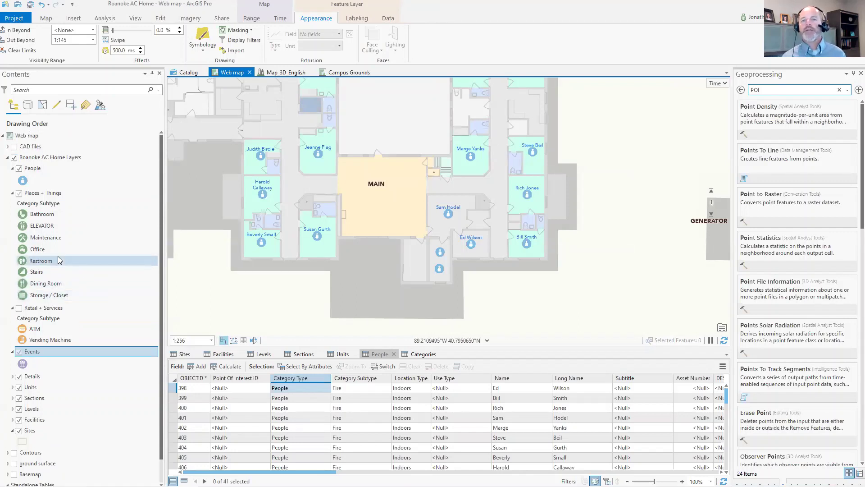
left_click(14, 146)
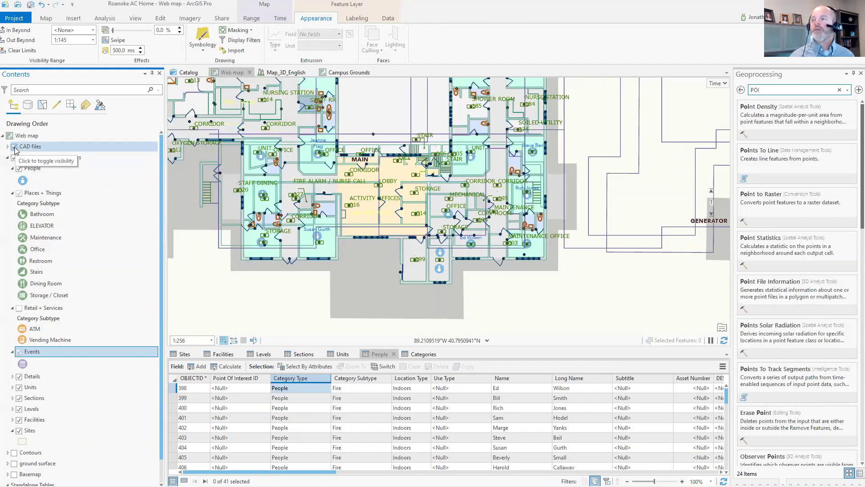
Search Geoprocessing tools for 'floor' and hide the CAD linework again
double_click(754, 89)
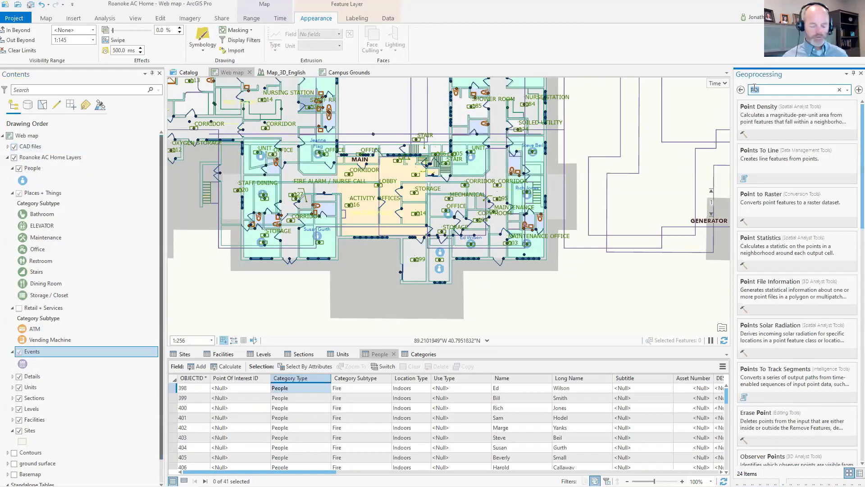
type("floor")
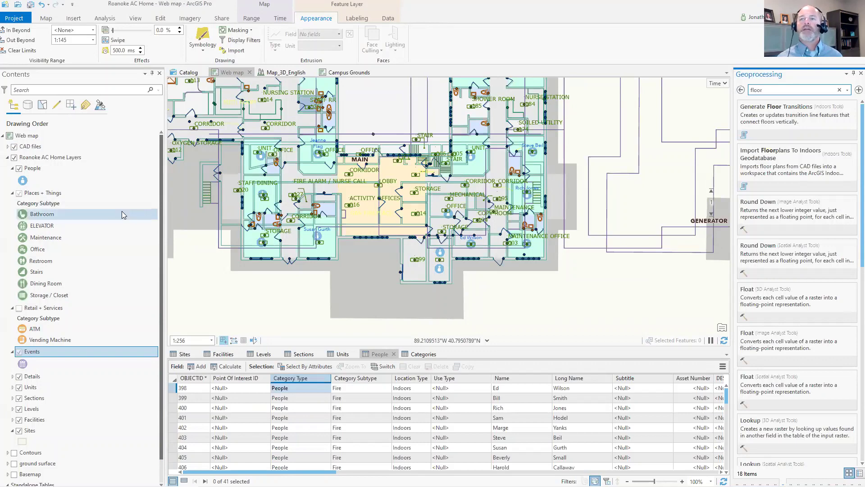
left_click(14, 147)
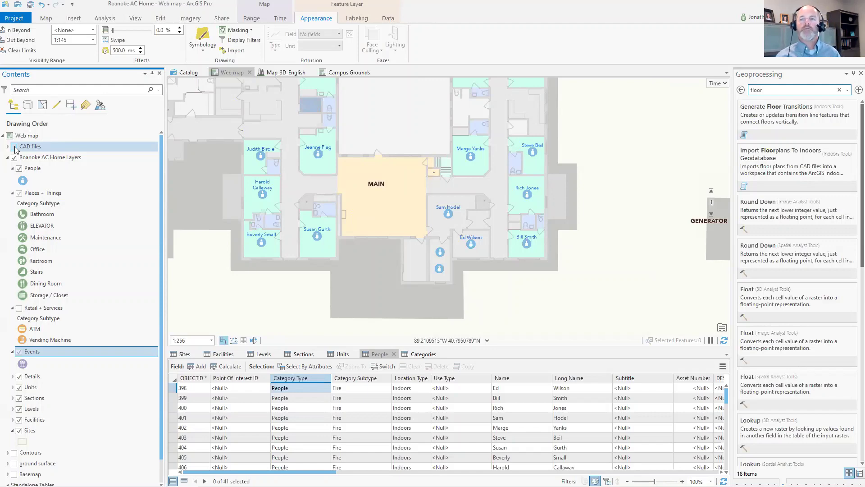
Zoom in on the bathrooms and storage rooms, zoom back out, and open Map_3D_English
scroll(293, 158, "up", 5)
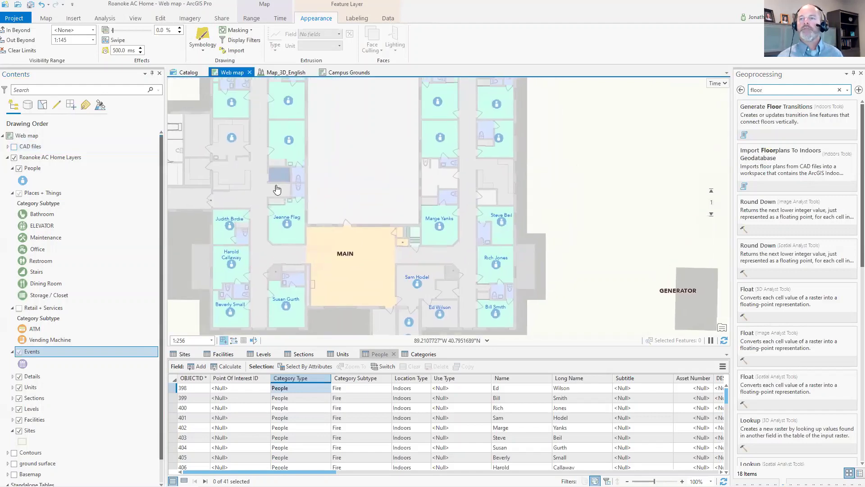
left_click_drag(269, 234, 306, 169)
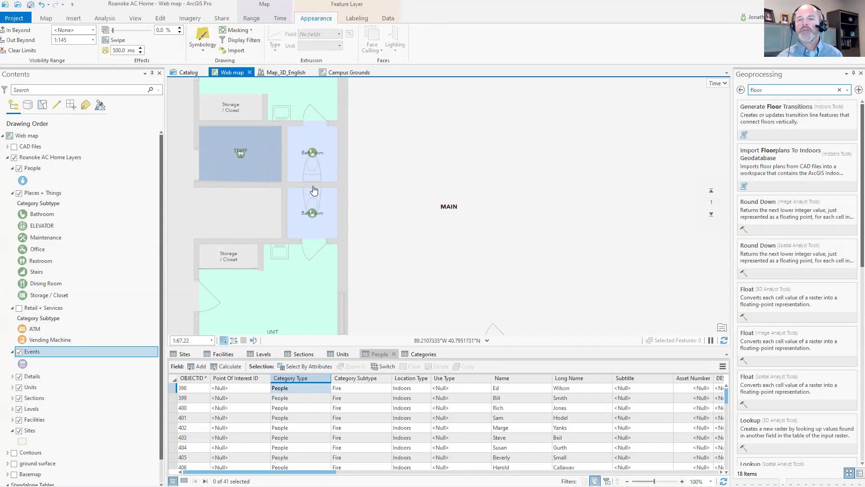
scroll(261, 189, "down", 2)
scroll(262, 188, "down", 3)
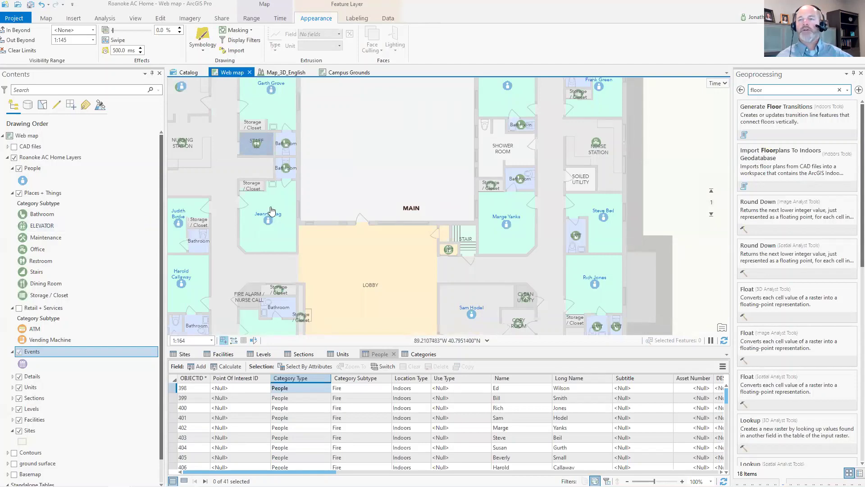
key("minus")
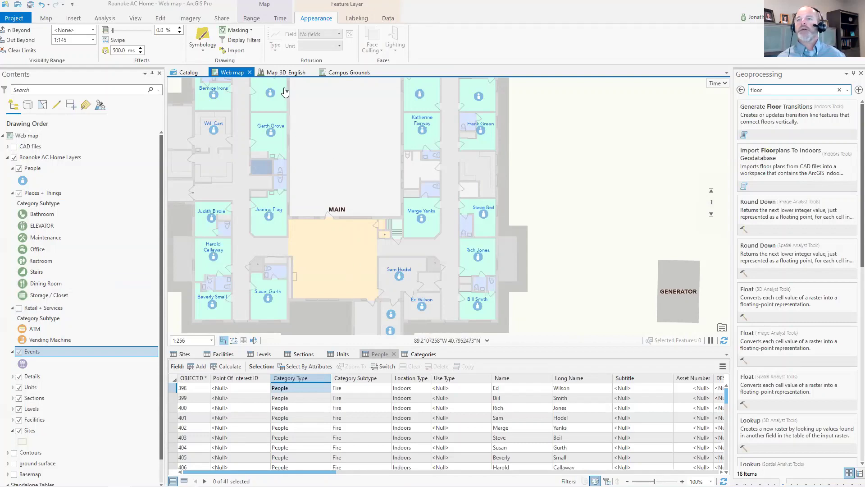
left_click(279, 73)
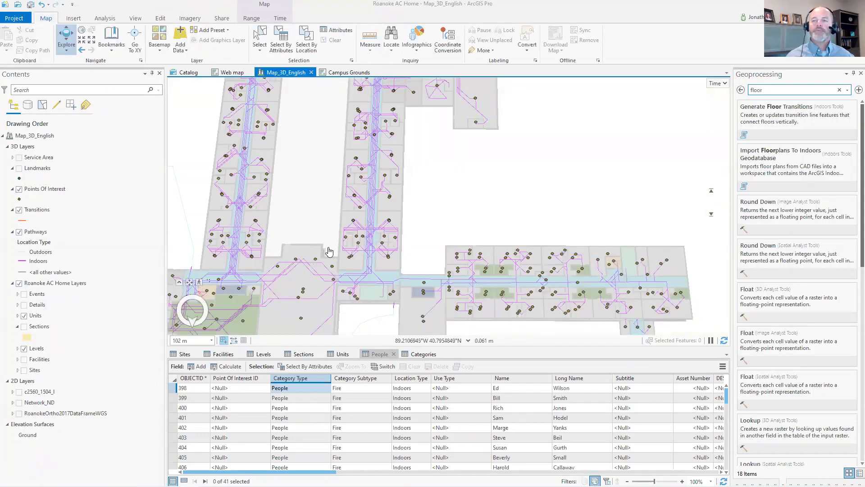
Orbit and tilt the 3D building to see its stacked floors, then go to the Indoor Viewer
scroll(329, 252, "down", 3)
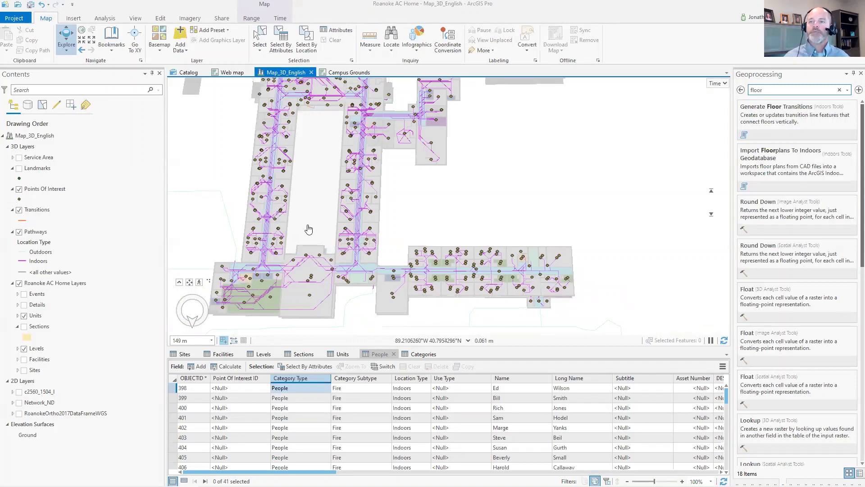
left_click_drag(308, 224, 281, 209)
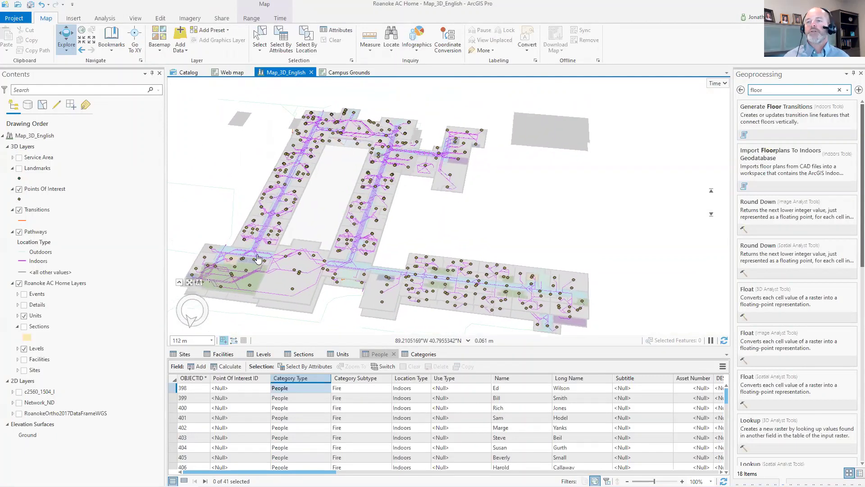
scroll(261, 260, "up", 3)
scroll(302, 263, "down", 2)
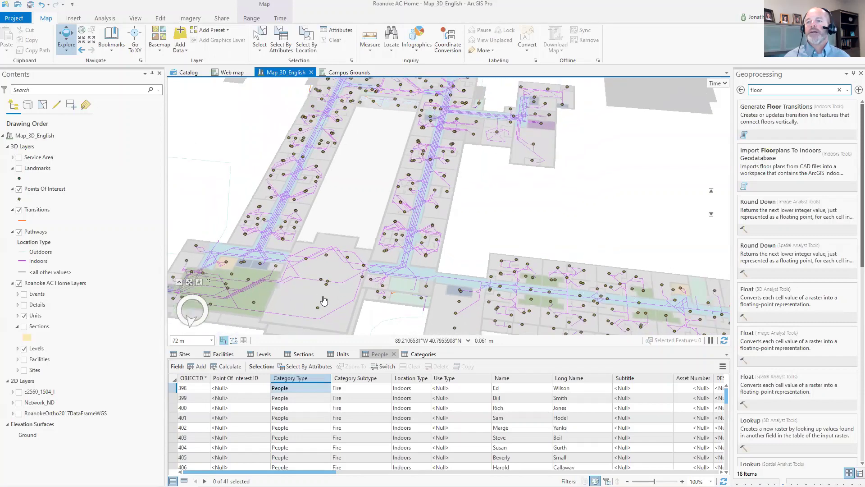
left_click_drag(323, 260, 343, 194)
scroll(353, 213, "up", 3)
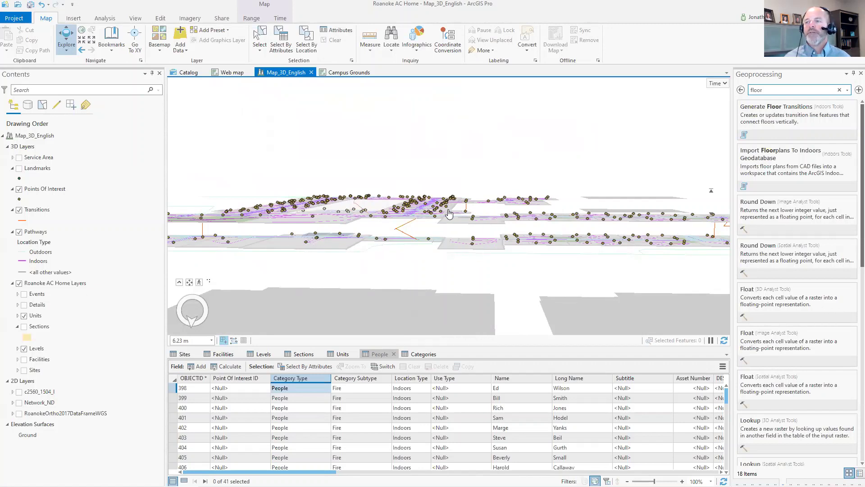
scroll(438, 221, "up", 2)
scroll(438, 221, "down", 3)
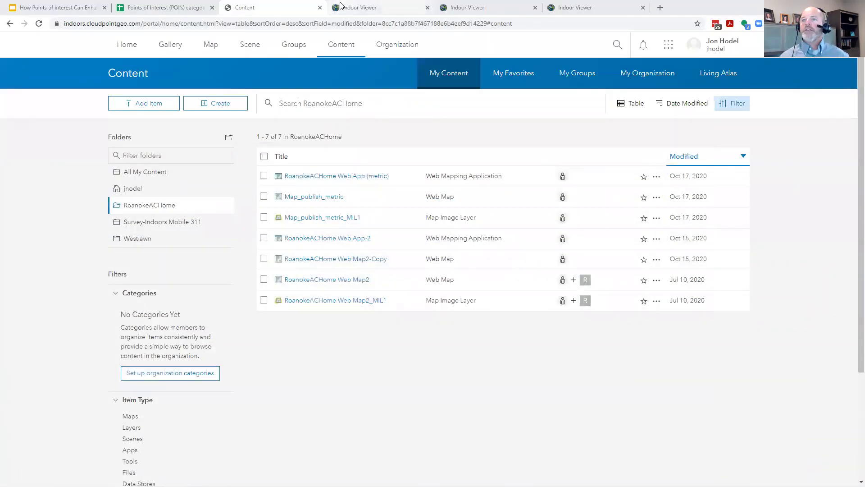
left_click(341, 6)
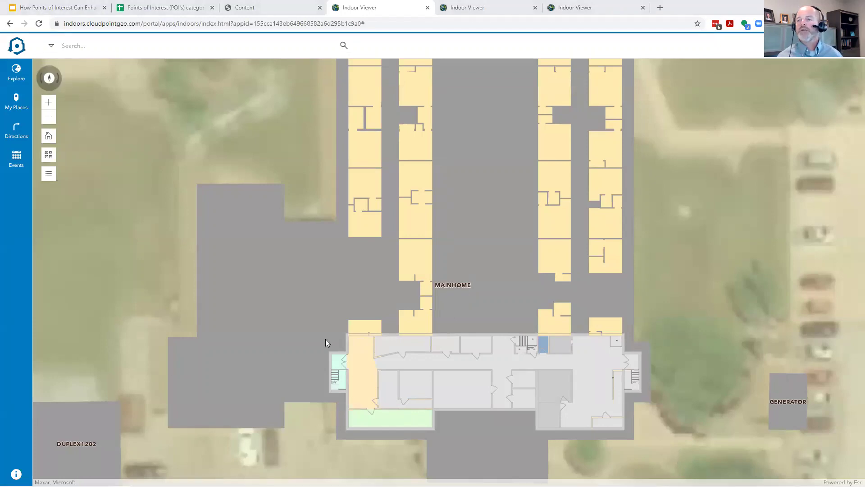
Reload the indoor map, zoom out, and show the MAINHOME building's details
scroll(236, 323, "down", 1)
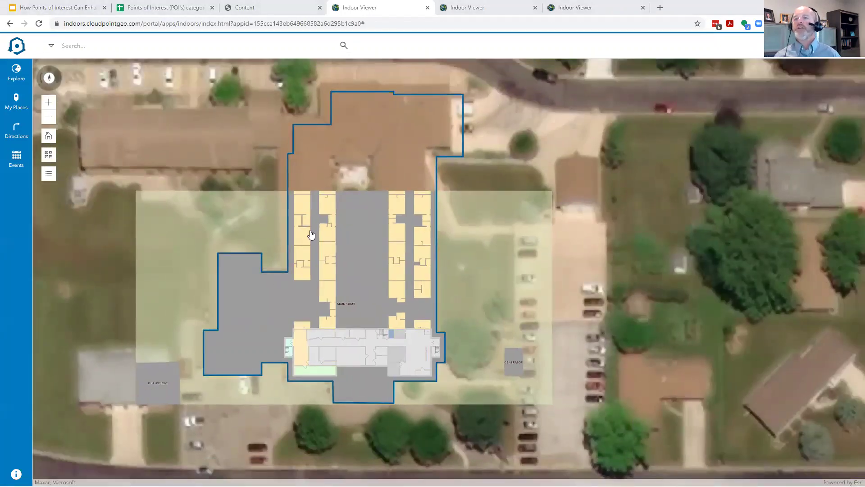
left_click(38, 23)
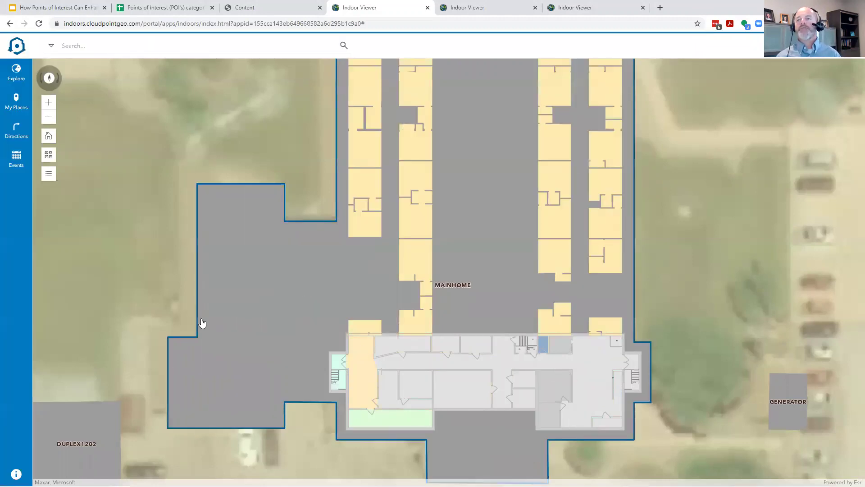
scroll(138, 322, "down", 2)
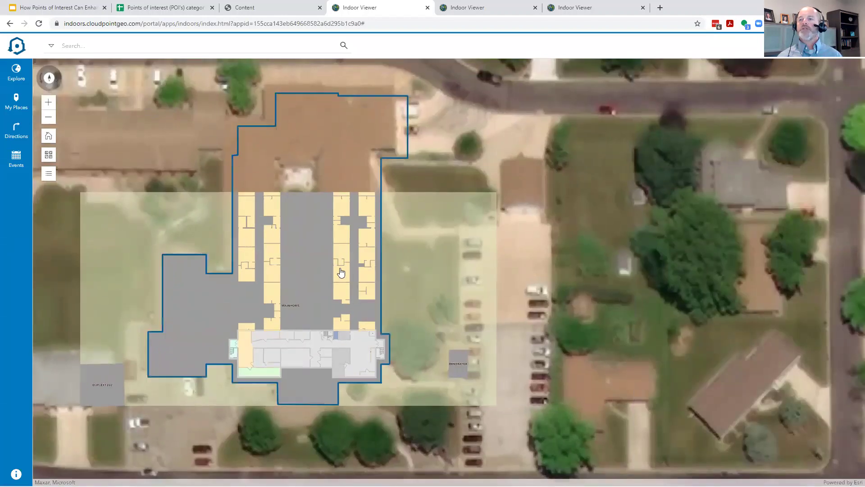
left_click(310, 205)
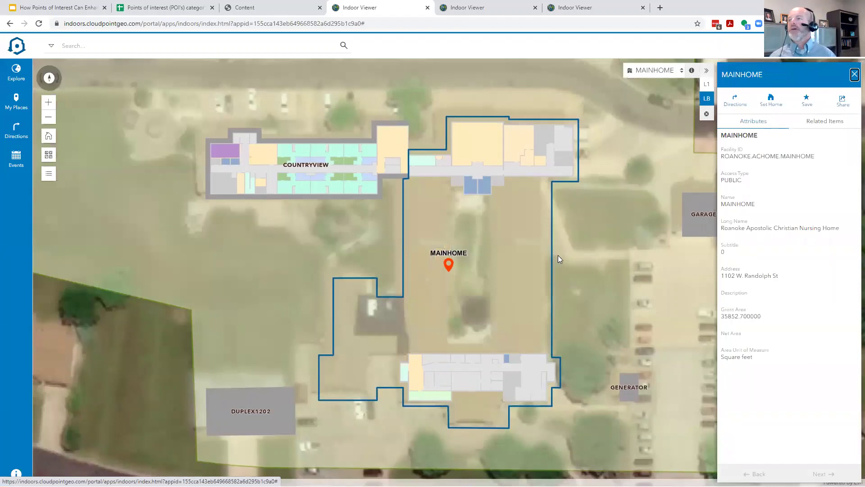
Switch to COUNTRYVIEW and back to MAINHOME, show floor L1, and start a search
left_click(683, 72)
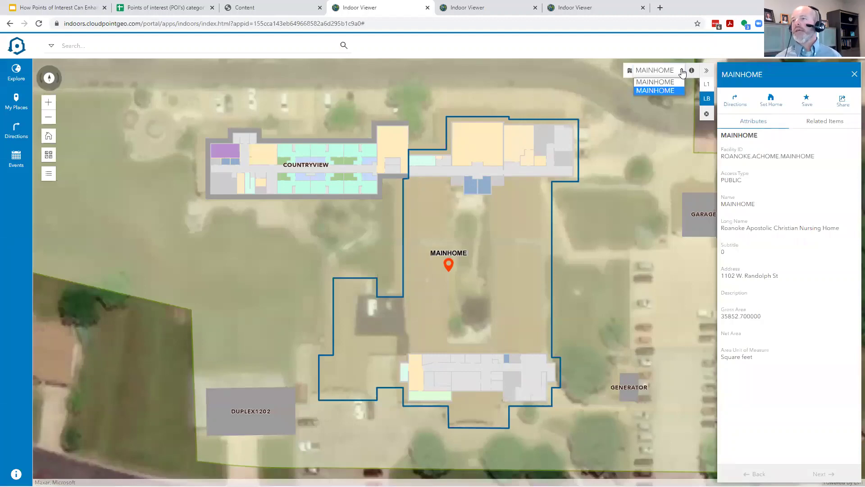
left_click(655, 82)
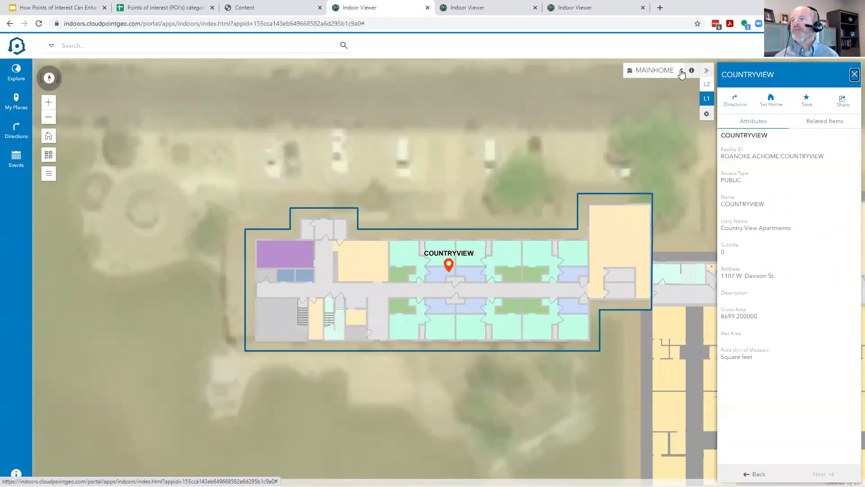
left_click(683, 74)
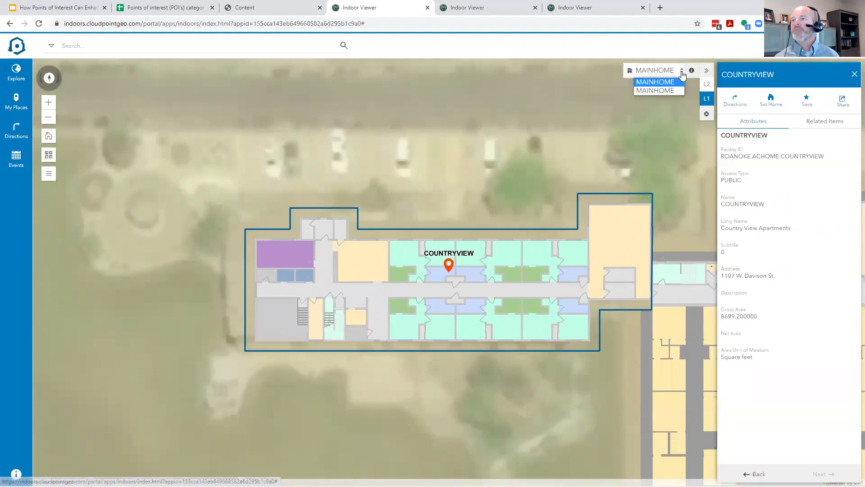
left_click(655, 90)
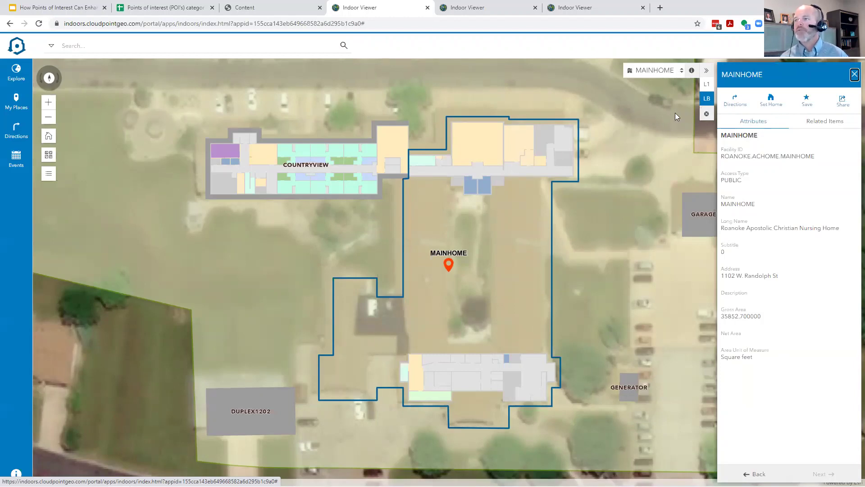
left_click(710, 100)
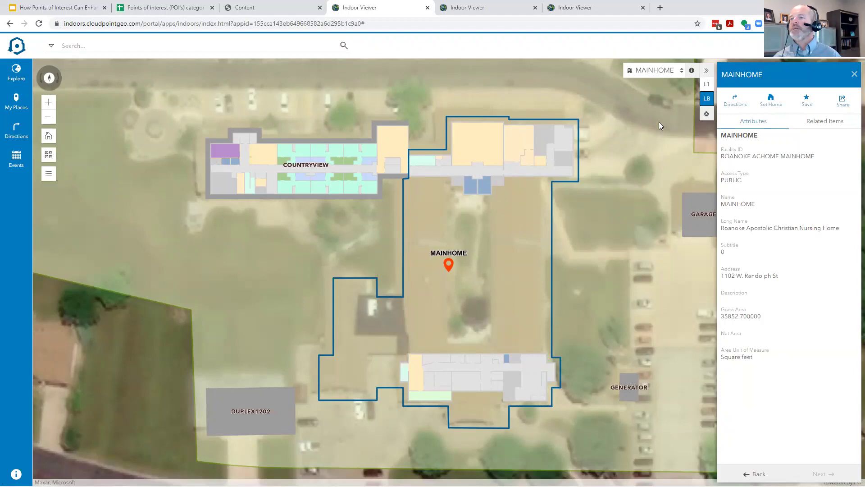
left_click(707, 85)
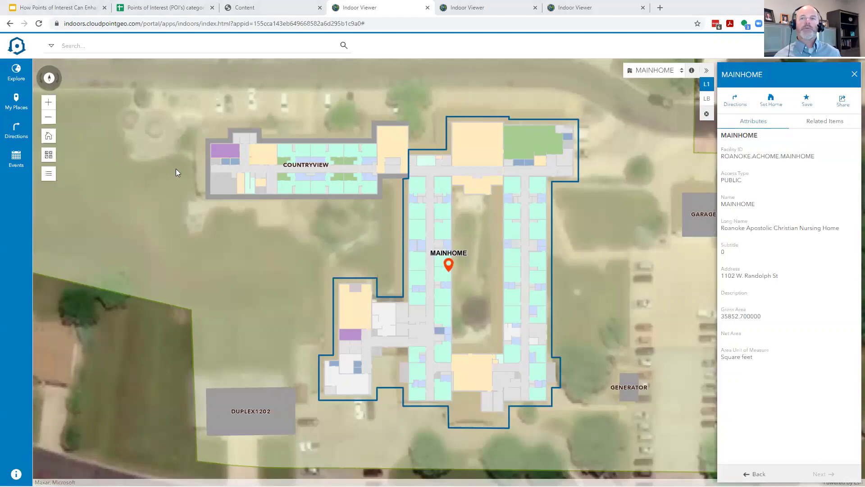
left_click(77, 46)
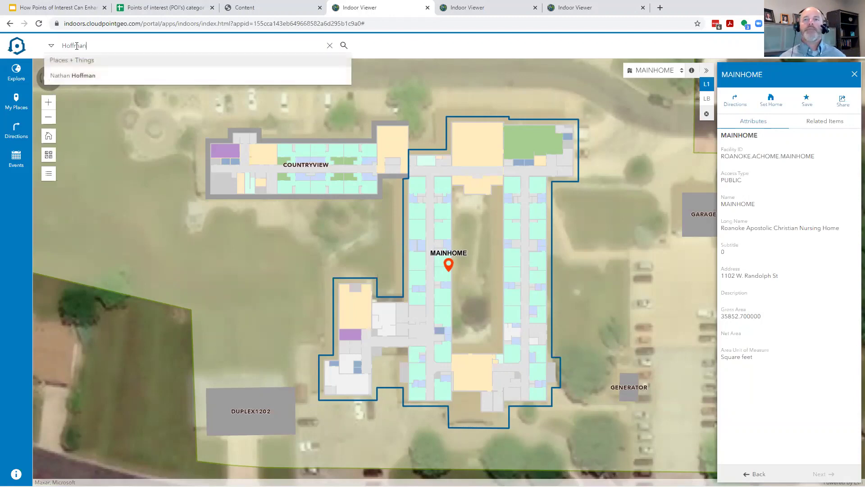
Route from location 19 to the administrator's office, zoom to the first step, then reset
left_click(68, 76)
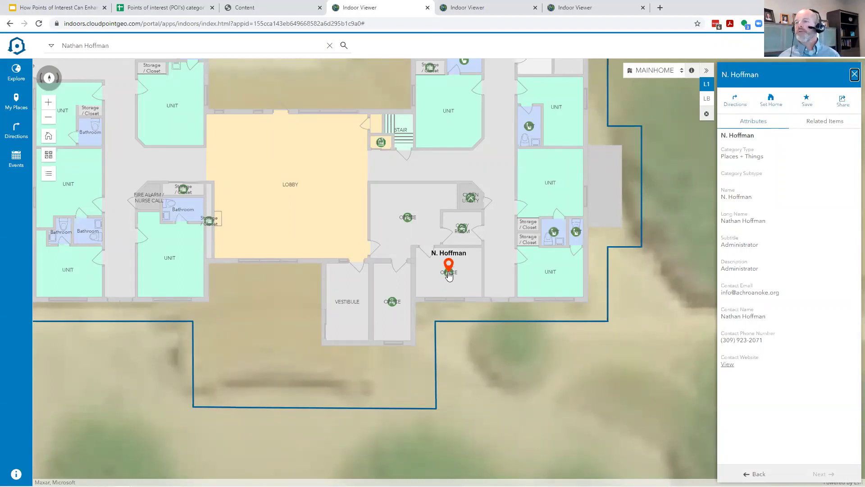
left_click(735, 101)
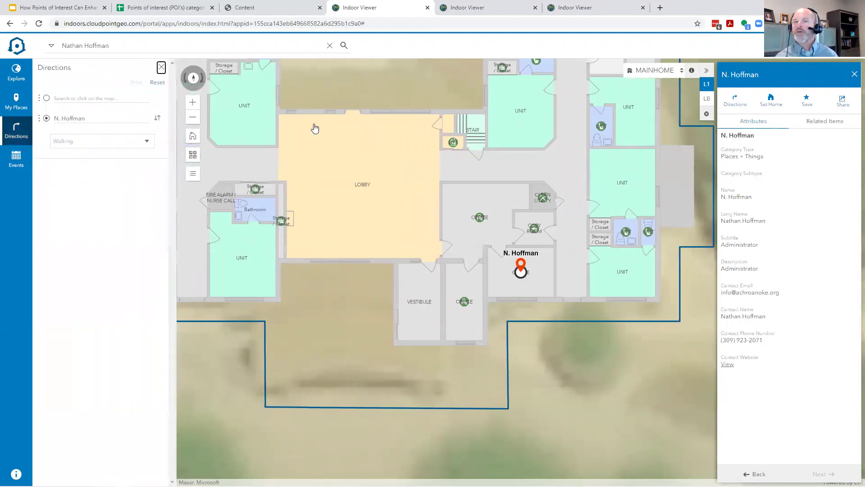
left_click(79, 99)
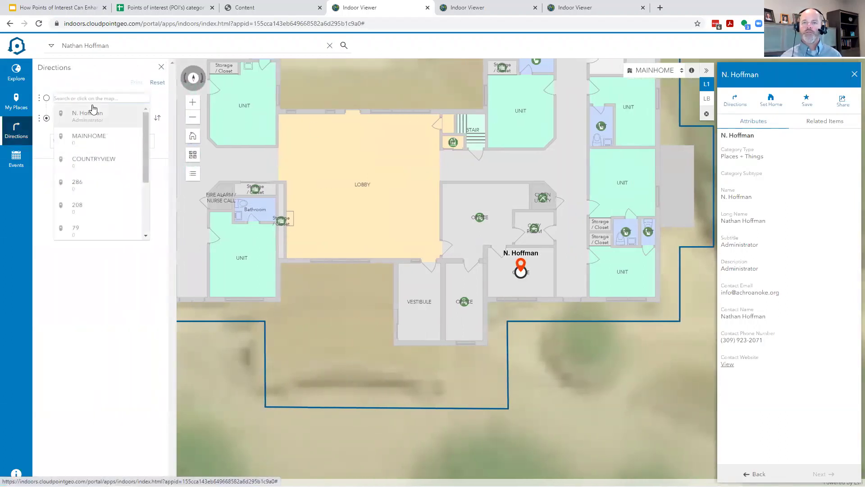
type("19")
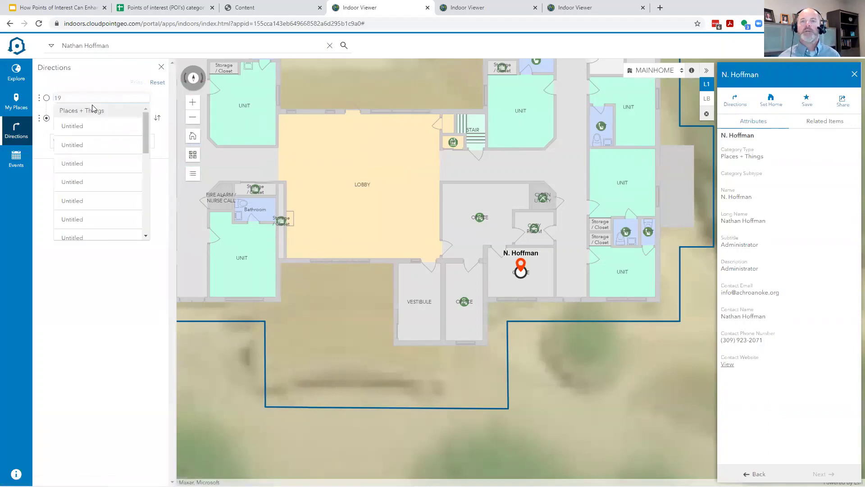
key("Return")
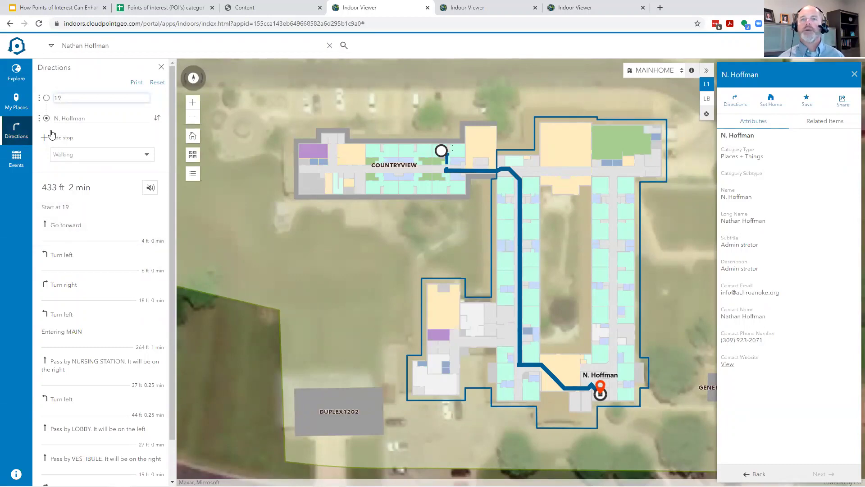
left_click(63, 231)
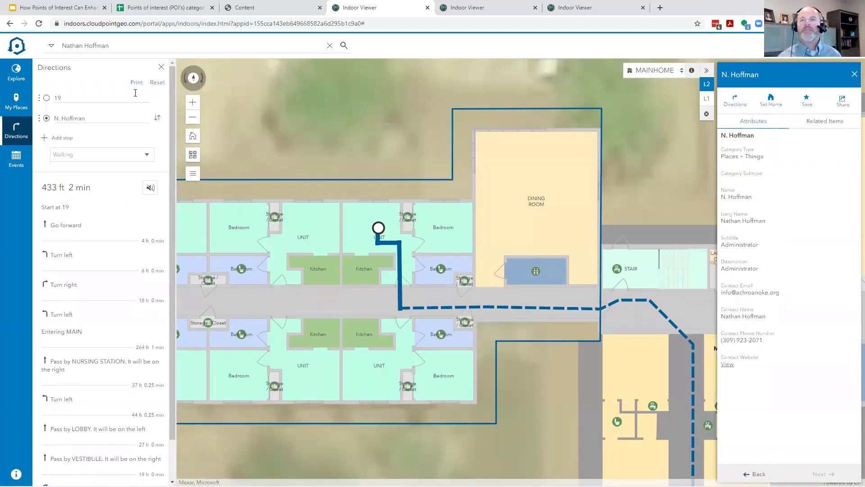
left_click(156, 82)
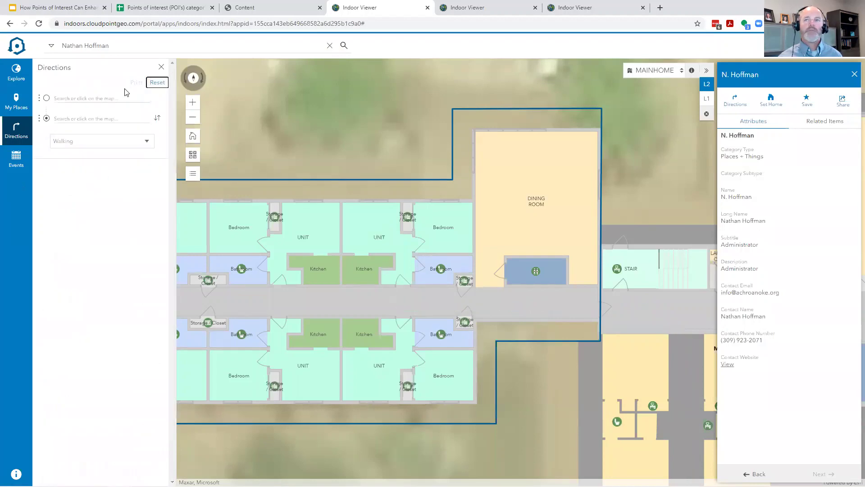
In the other nursing home map, open the administrator under Explore > People and view Related Items
left_click(563, 7)
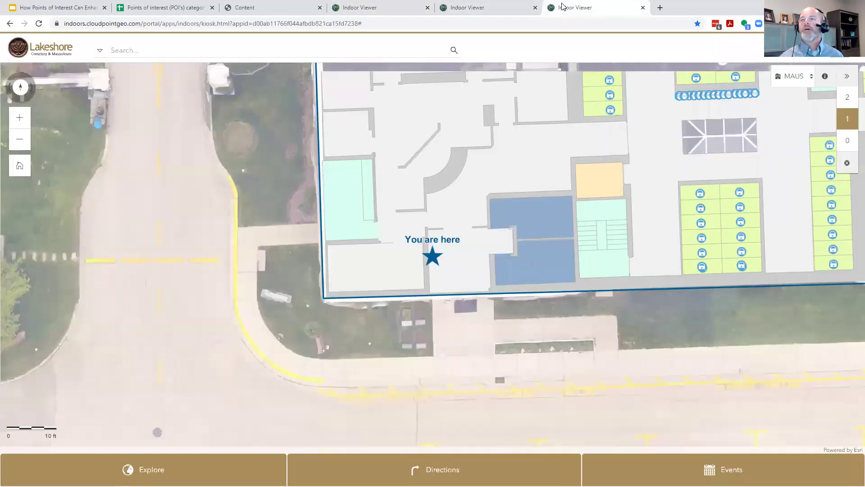
left_click(474, 7)
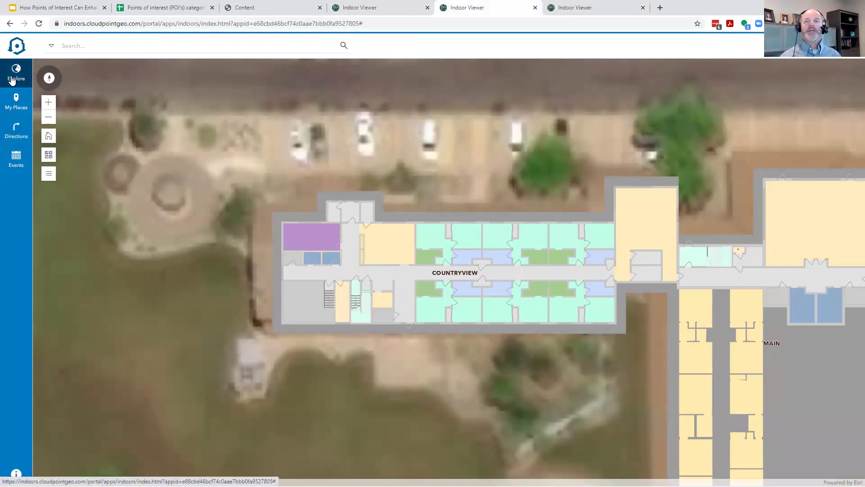
left_click(12, 75)
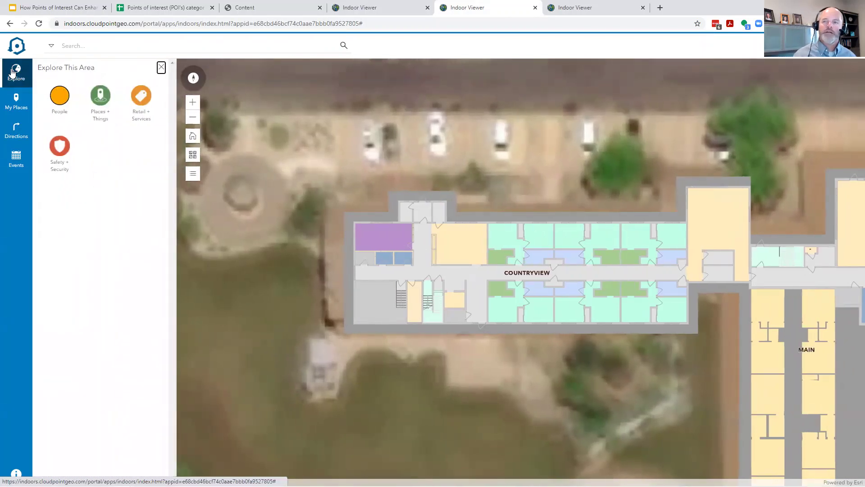
left_click(59, 103)
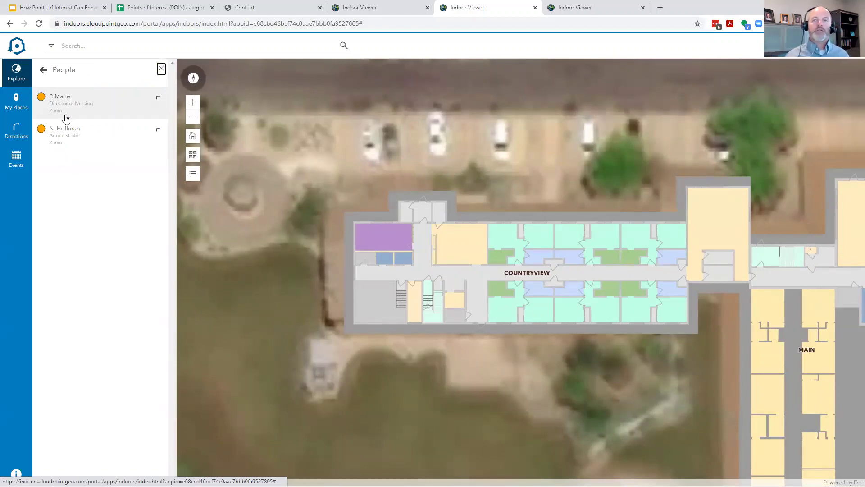
left_click(71, 139)
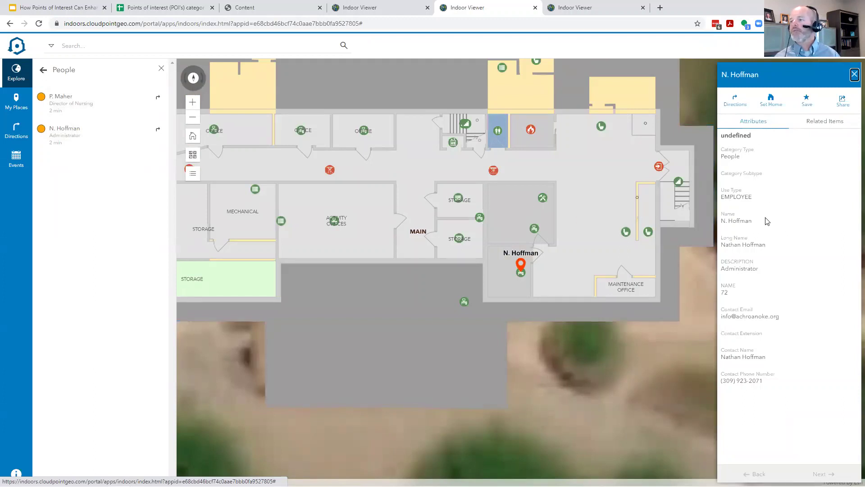
left_click(817, 125)
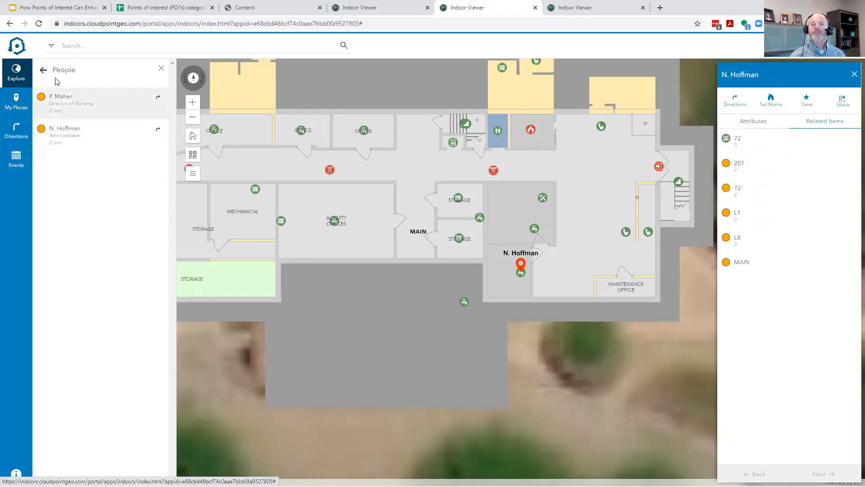
left_click(44, 70)
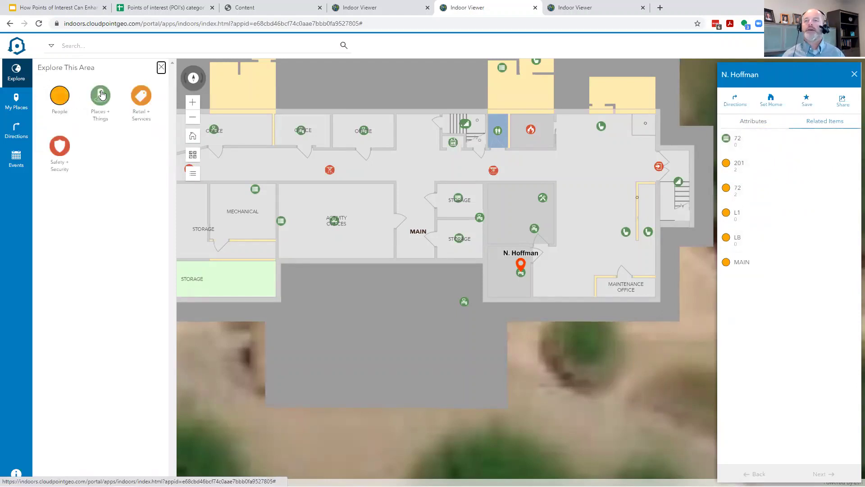
Browse Places + Things > Maintenance and show place 163's details on the map
left_click(101, 95)
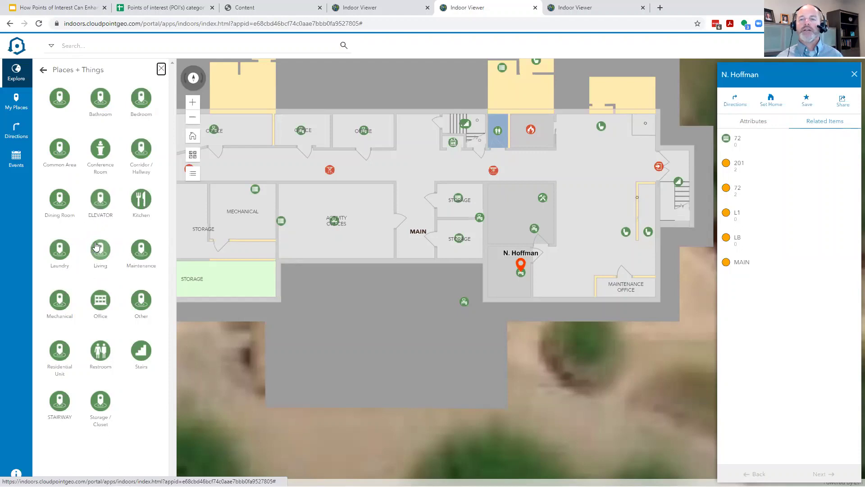
left_click(143, 251)
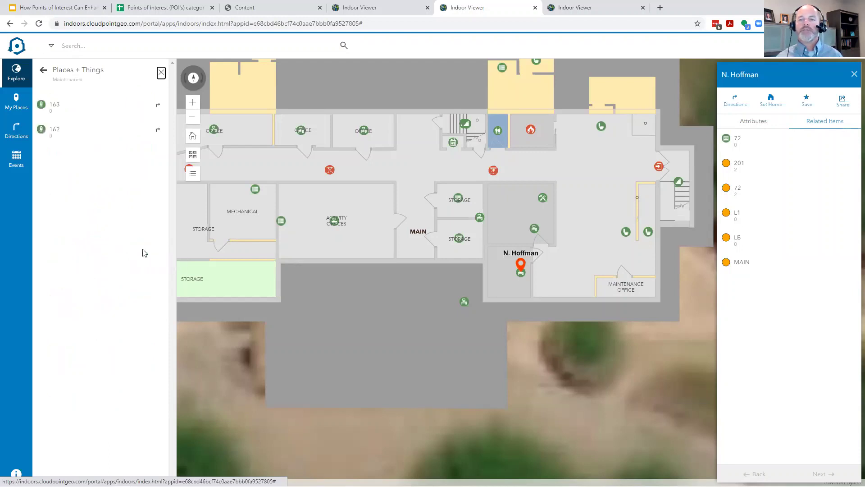
left_click(55, 120)
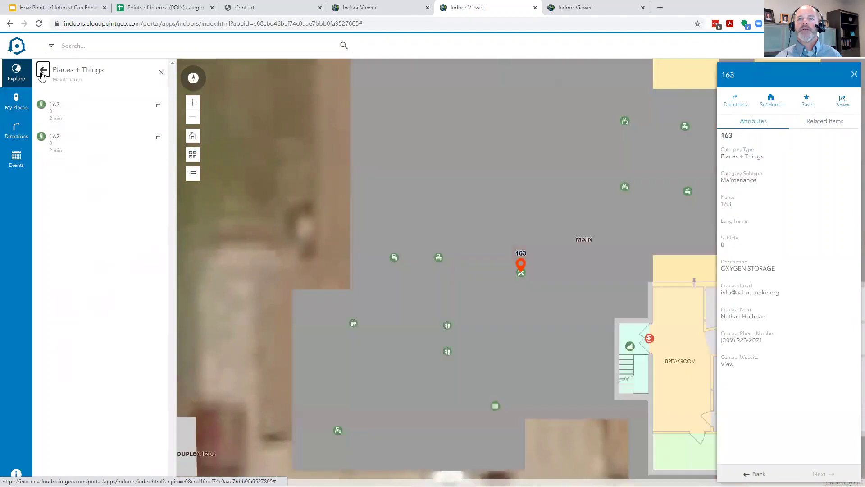
left_click(43, 70)
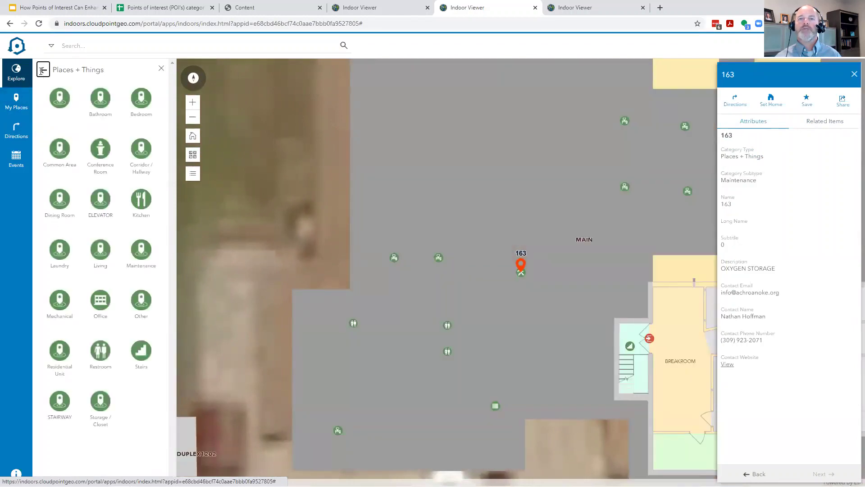
Open Safety + Security > Flammable Materials and show point 301 on the map
left_click(43, 70)
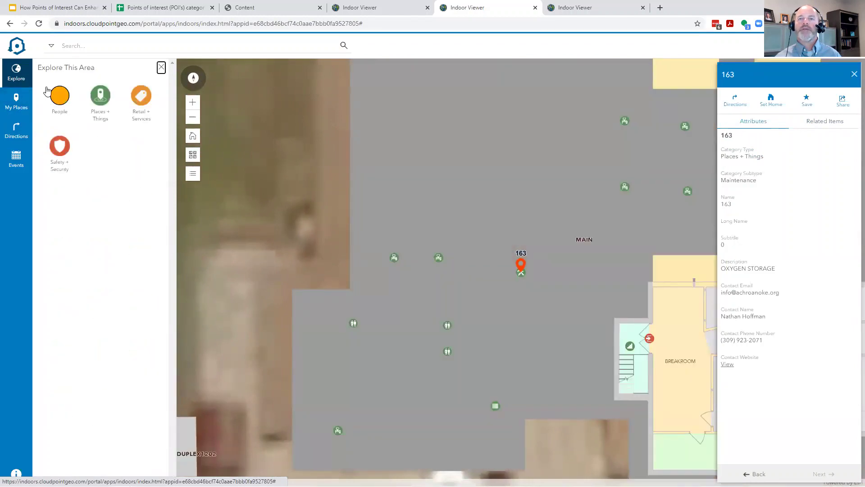
left_click(60, 146)
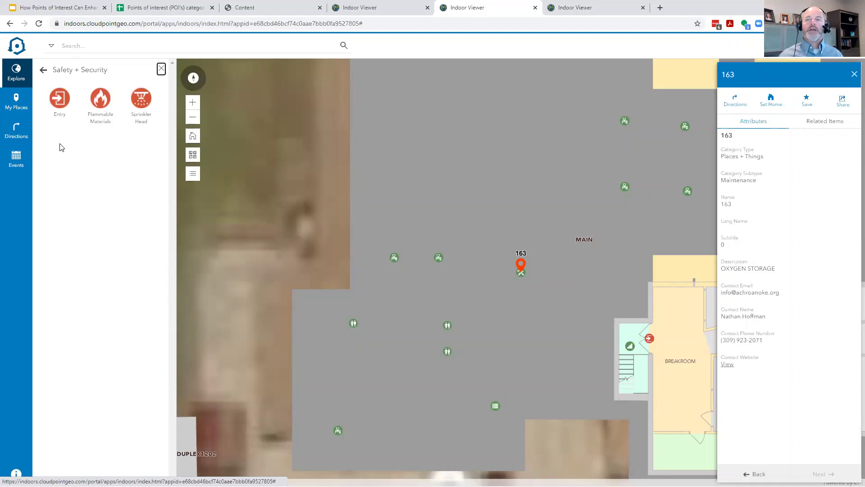
left_click(100, 100)
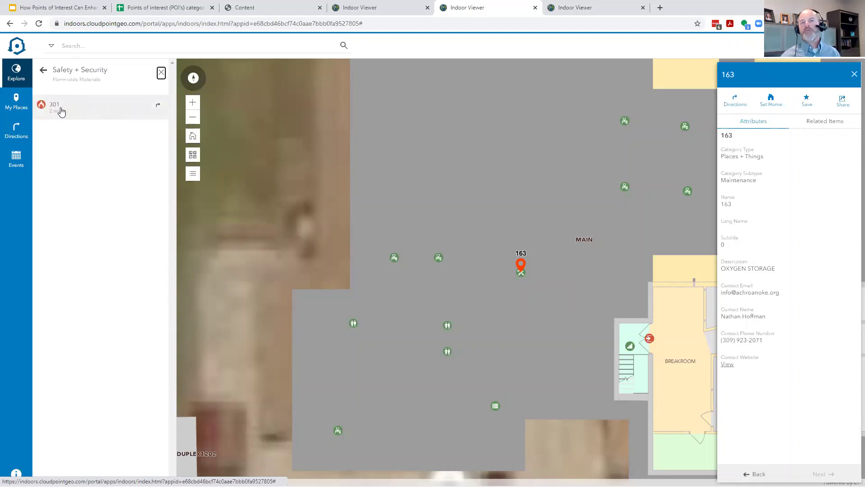
left_click(61, 112)
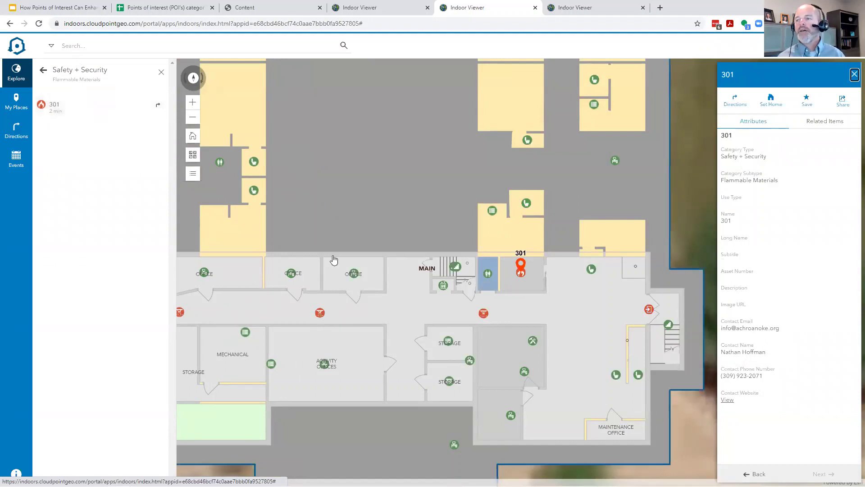
Begin directions to point 301, then switch to the Lakeshore kiosk map tab
left_click(729, 104)
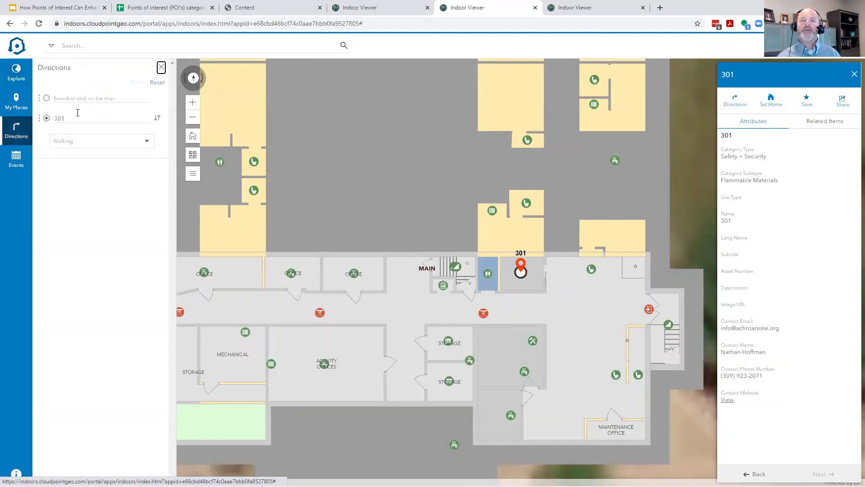
left_click(62, 99)
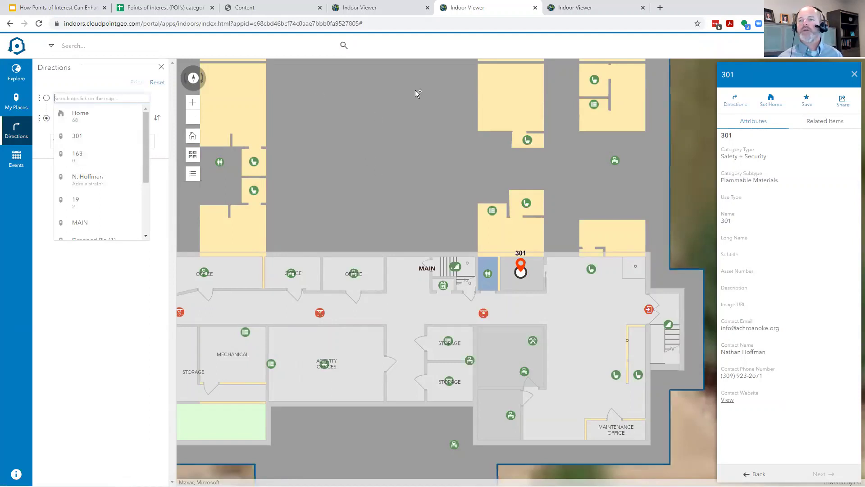
left_click(575, 9)
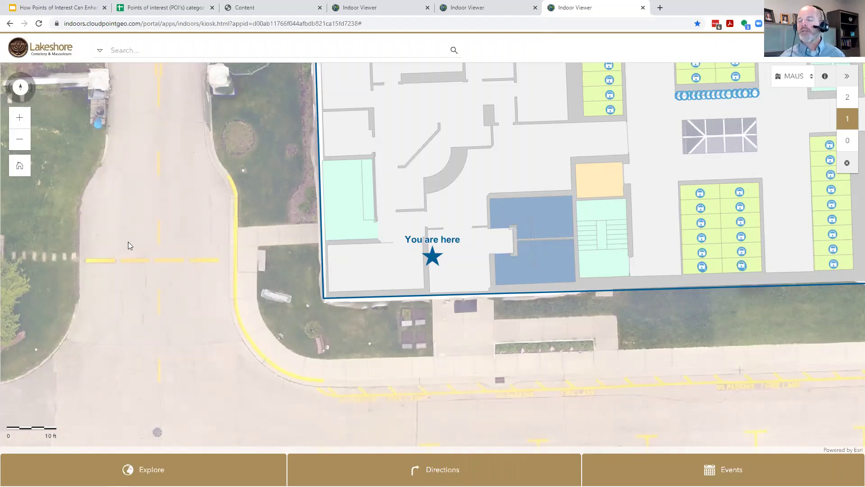
Pick niche NC7-3-A from Explore > Memorials > Niches and route to it from the kiosk
left_click_drag(408, 303, 327, 326)
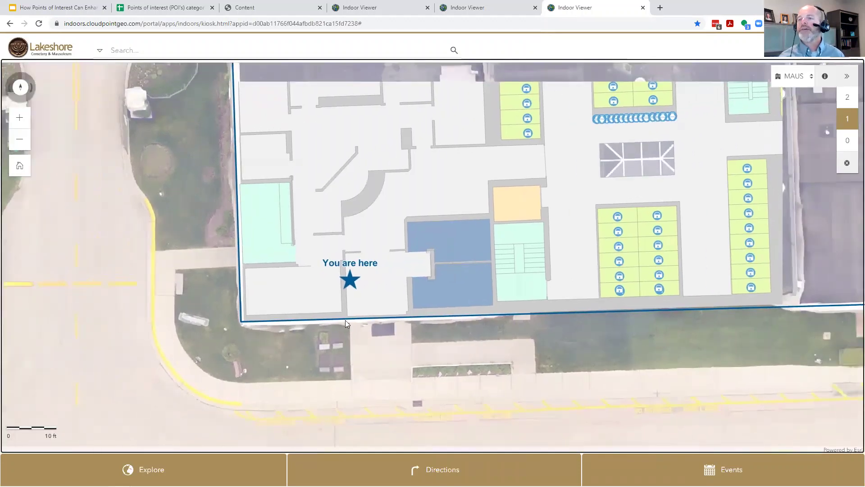
left_click(167, 469)
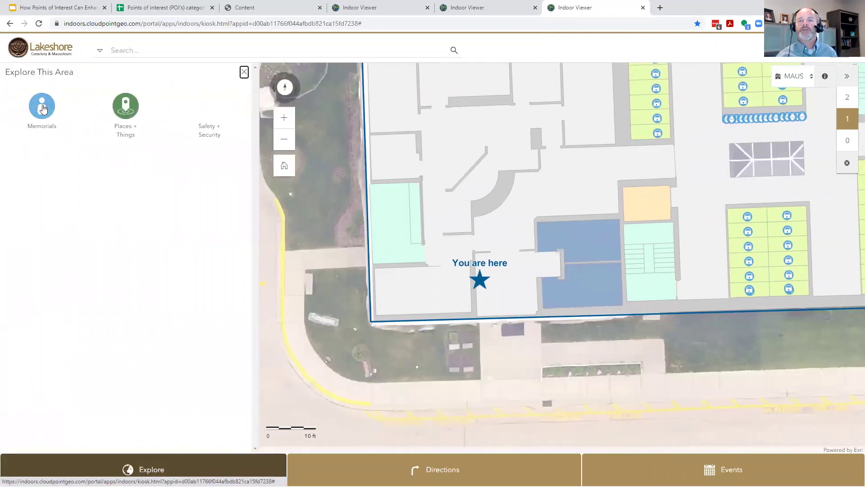
left_click(42, 107)
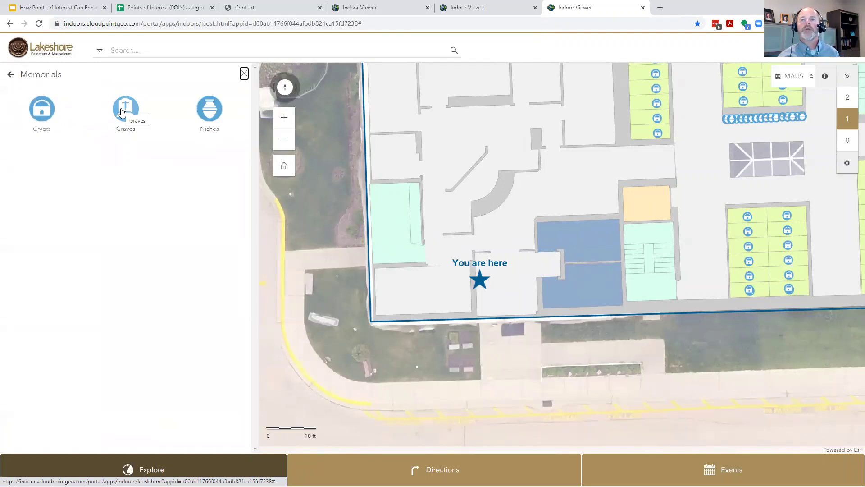
left_click(209, 109)
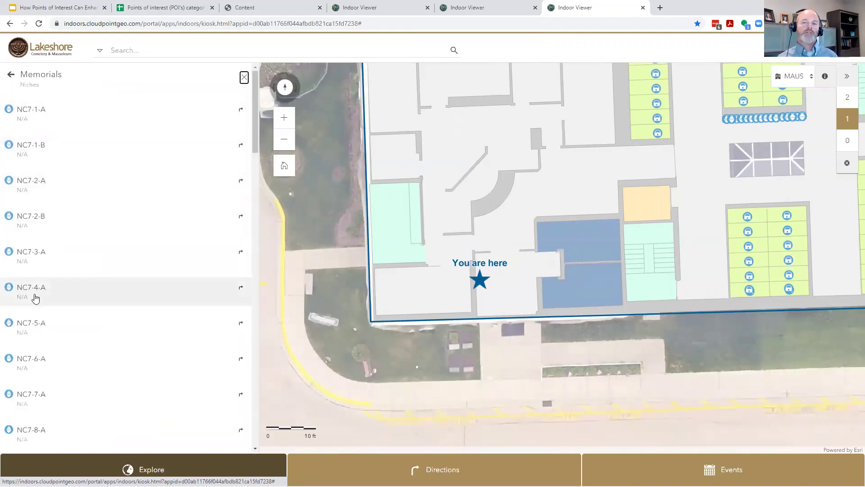
left_click(35, 298)
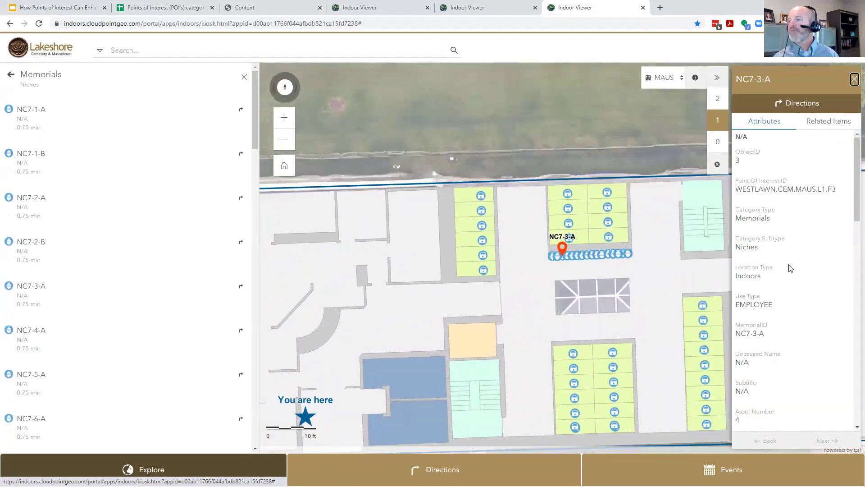
scroll(789, 268, "down", 6)
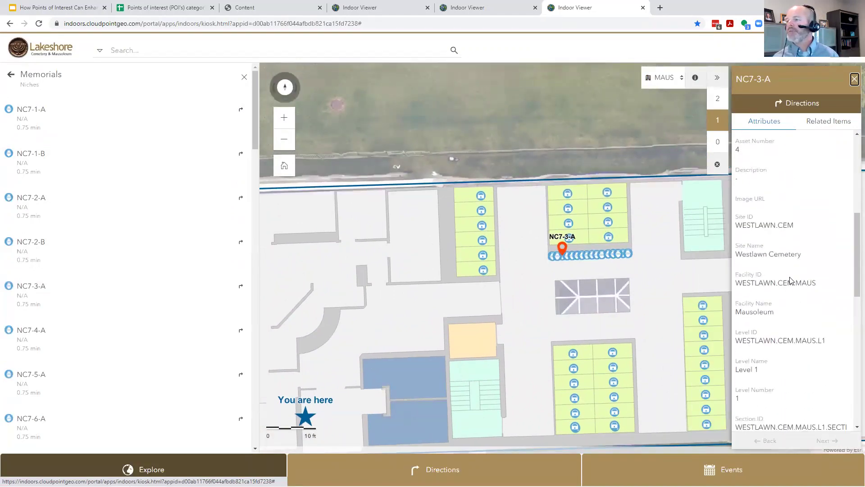
scroll(789, 279, "up", 5)
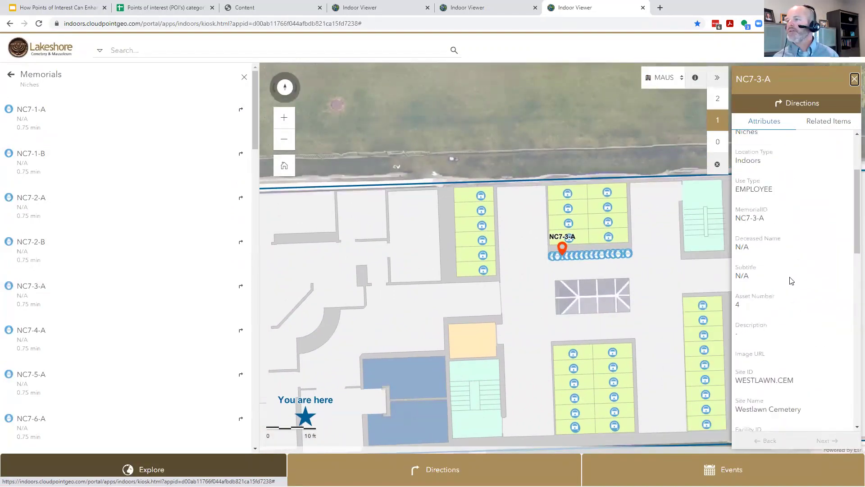
left_click(778, 106)
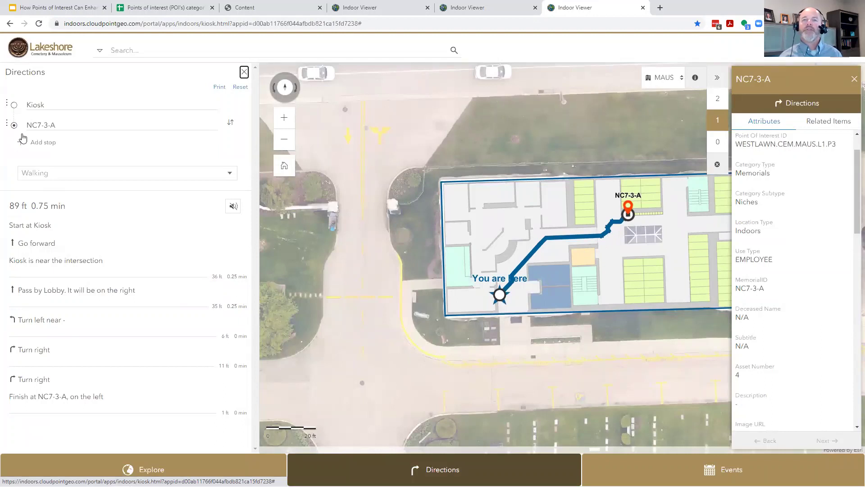
Back out to the top-level Explore categories and search the memorial records for the deceased person's name
left_click(147, 471)
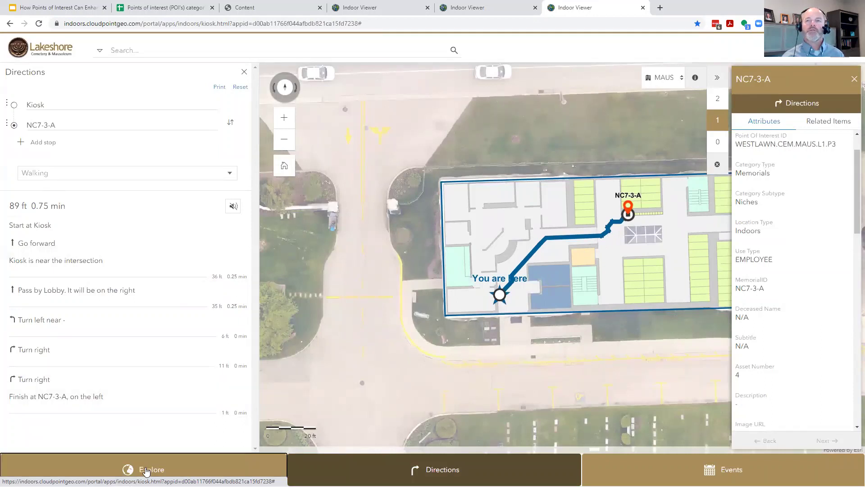
left_click(12, 78)
left_click(12, 76)
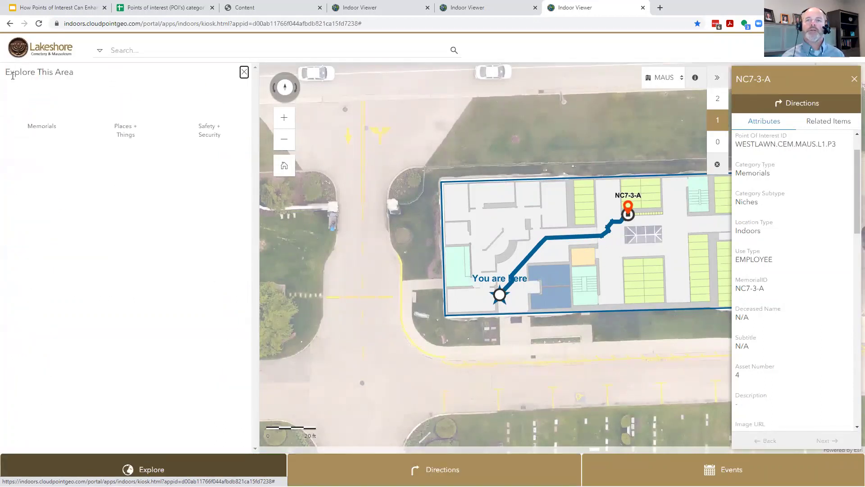
left_click(112, 51)
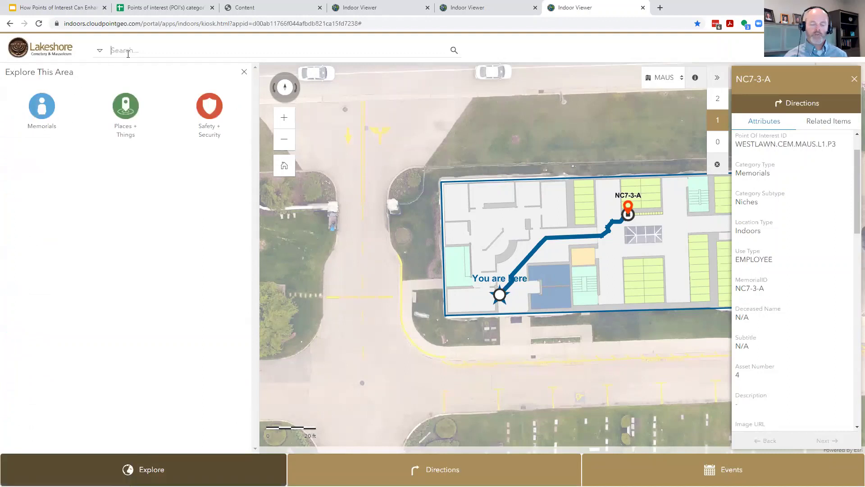
type("levinson")
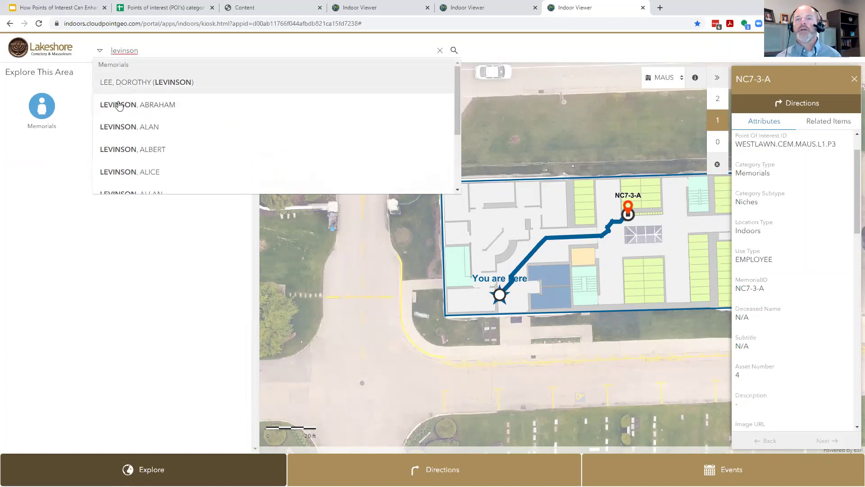
scroll(131, 136, "down", 2)
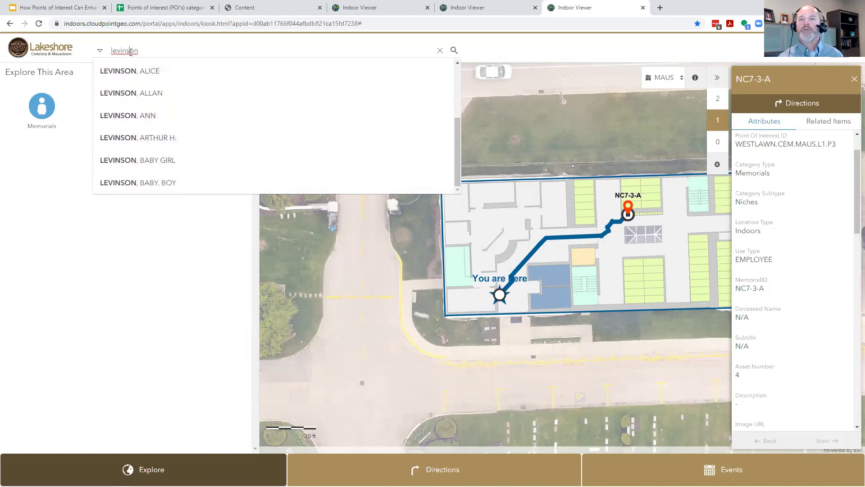
type("jason")
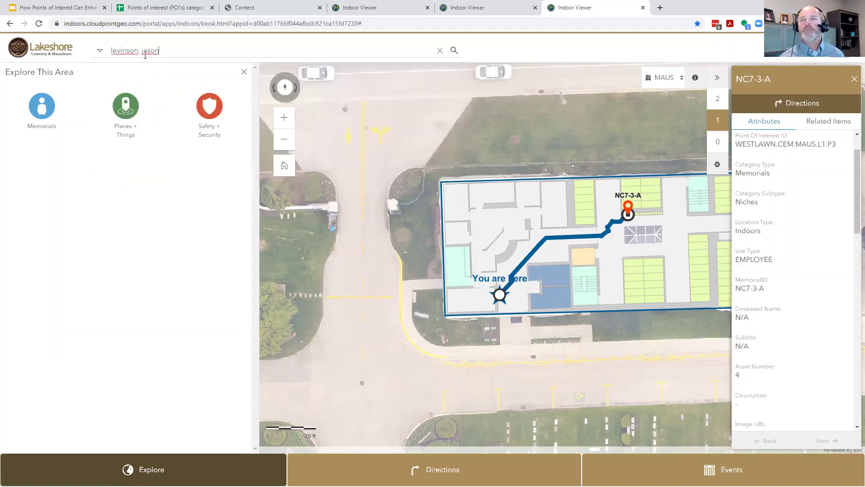
left_click(153, 88)
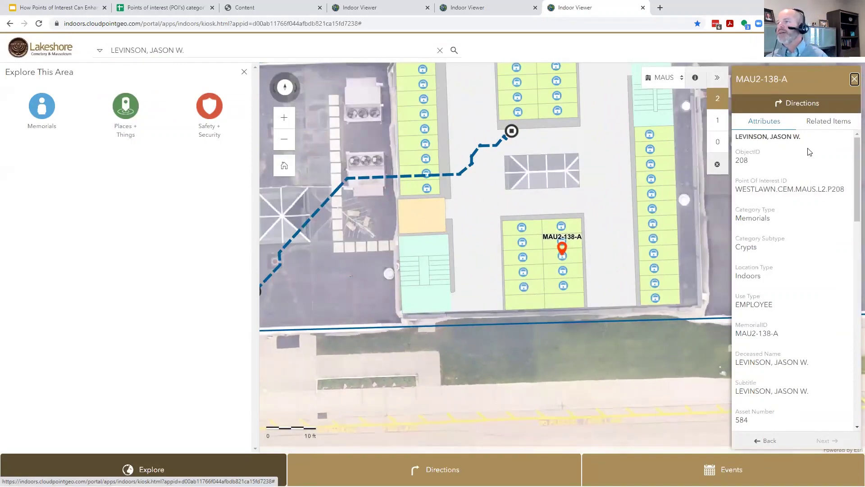
Locate crypt MAU2-138-A by viewing floor 1, clearing the floor filter, then return to Google Slides
triple_click(776, 361)
left_click(792, 363)
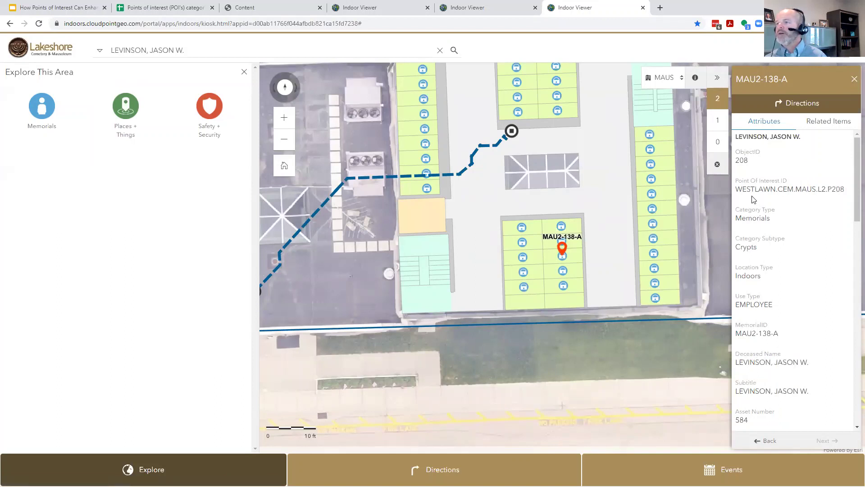
left_click(718, 125)
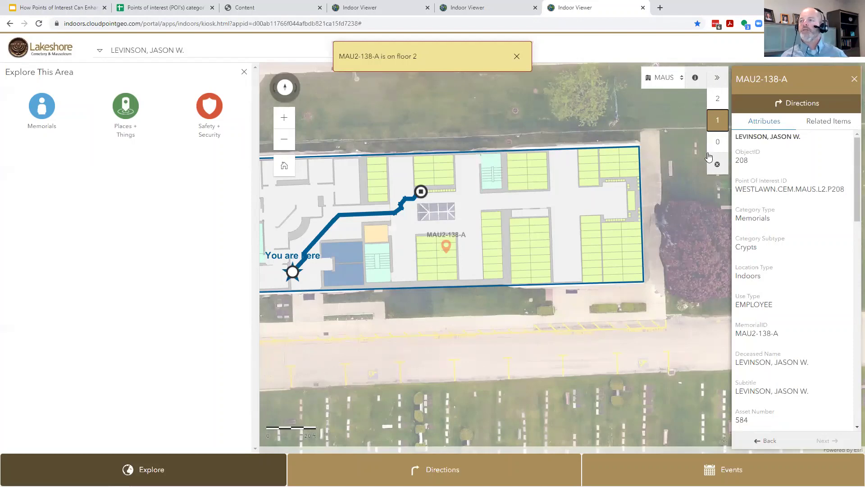
left_click(717, 165)
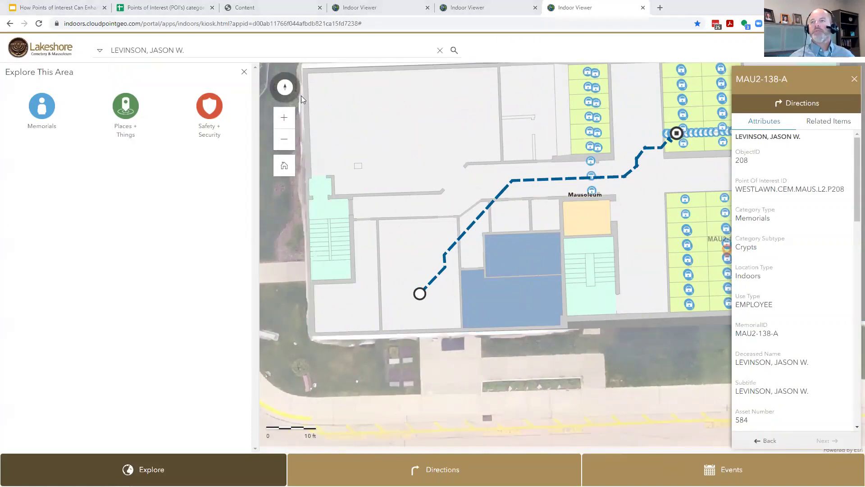
left_click(50, 6)
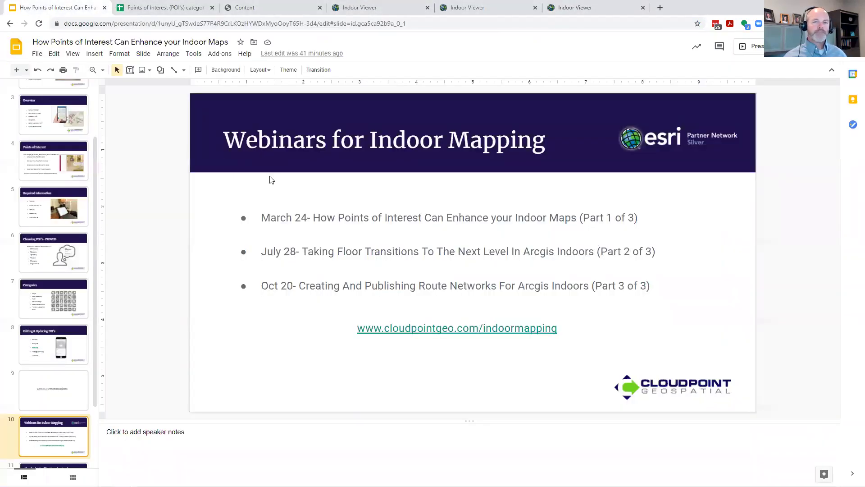
Start the full-screen slideshow and advance one slide to 'Cloudpoint Facility Mapping Services'
left_click(757, 48)
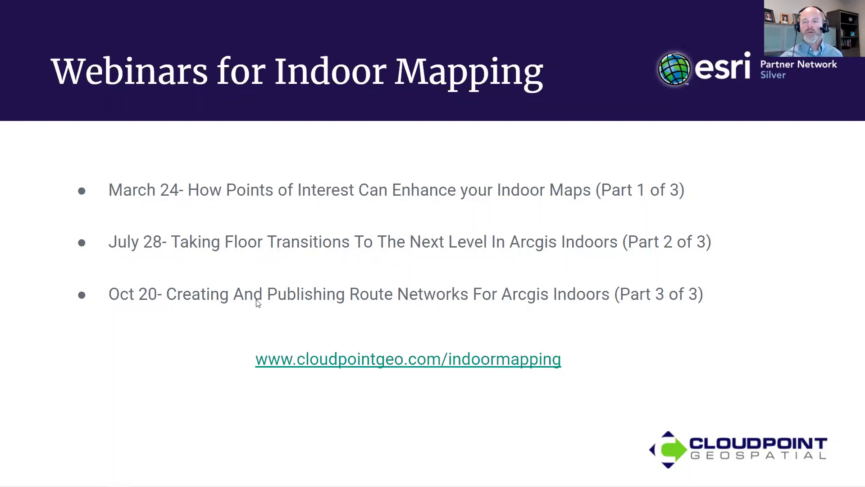
key("Right")
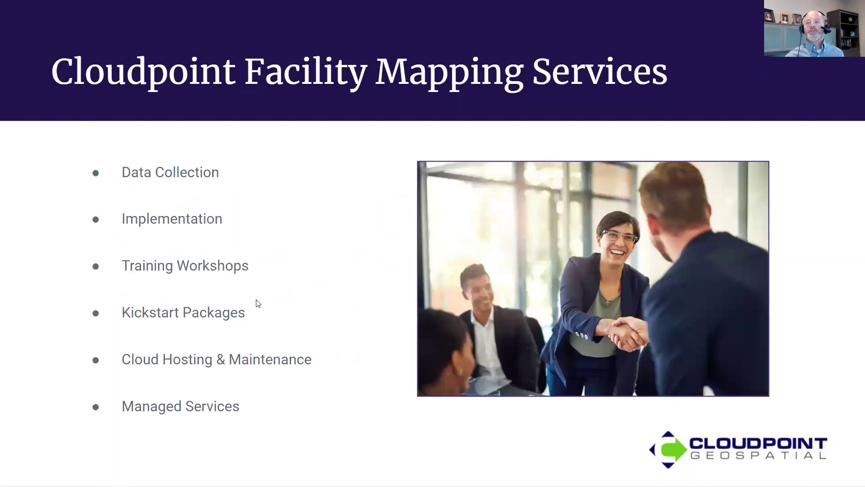